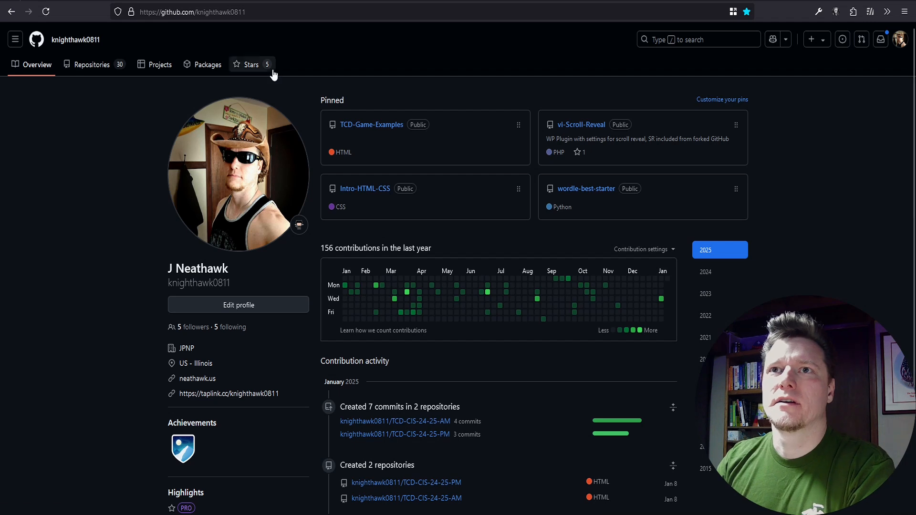
- Start a new repository from the profile's repository list and name it temp-repo, keeping the personal account as owner
click(92, 66)
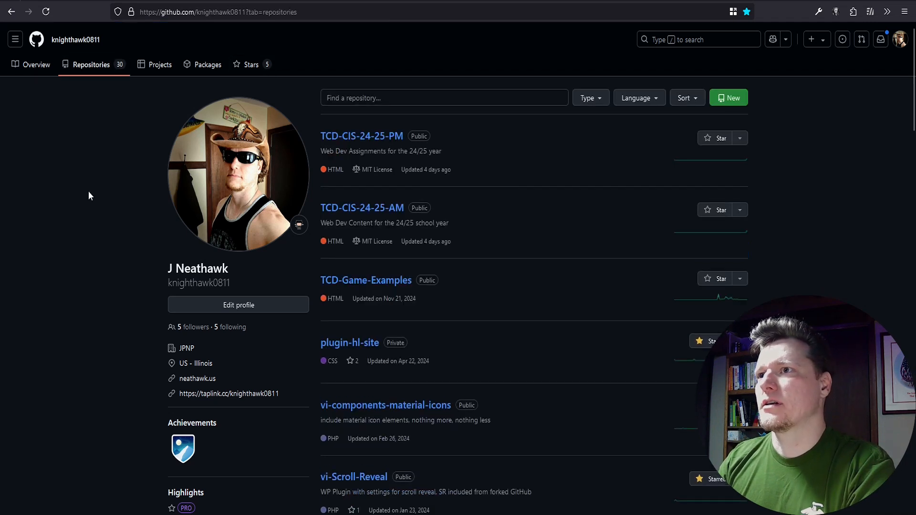
click(733, 98)
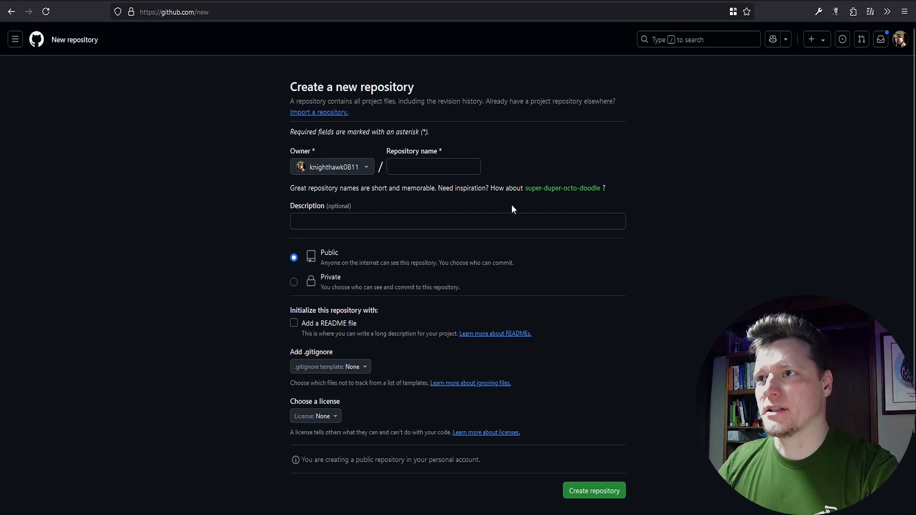
click(465, 167)
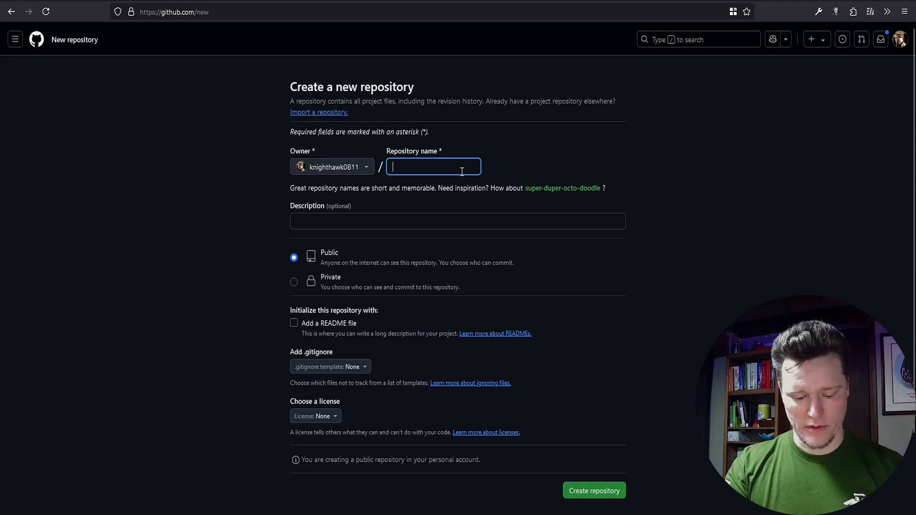
text(temp-repo)
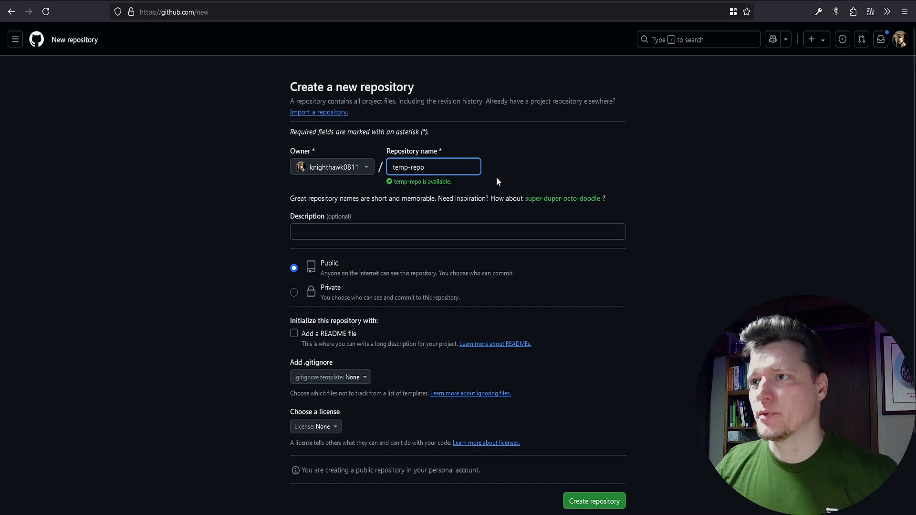
click(569, 161)
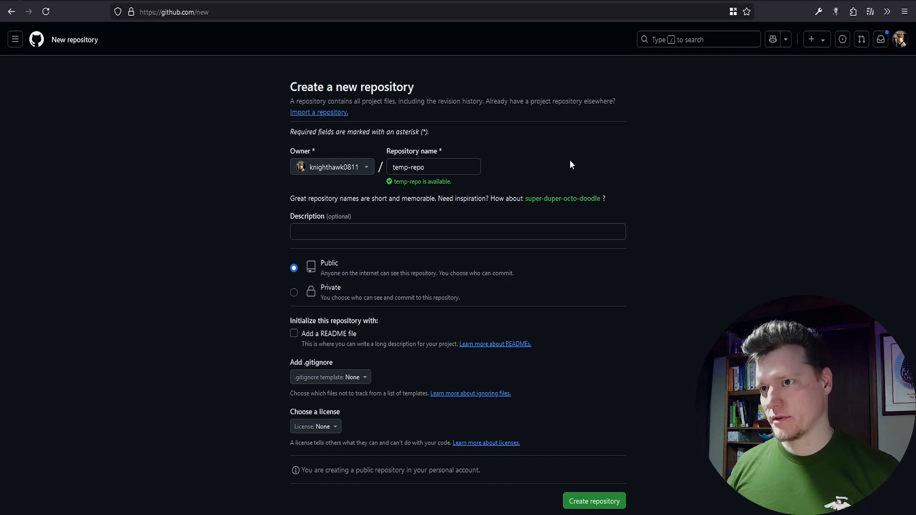
click(365, 169)
click(247, 171)
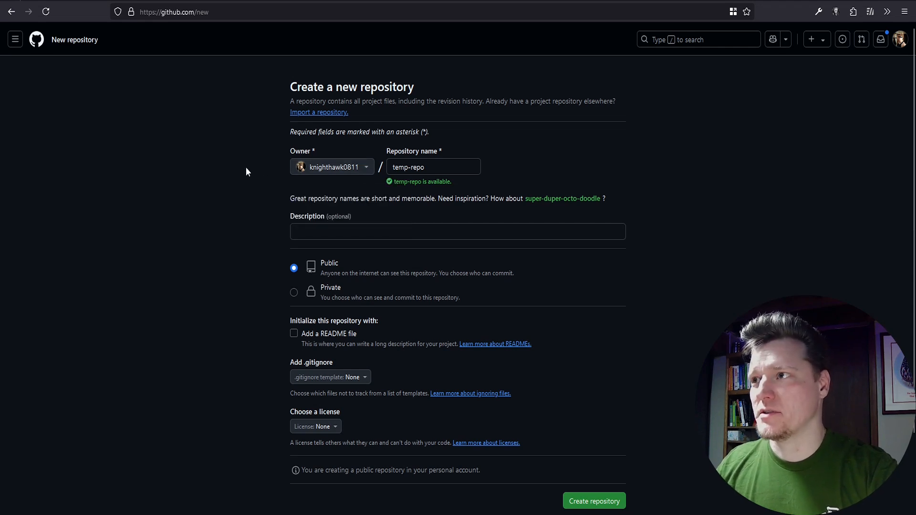
- Enter "repo used for an example video" as the repository description
click(339, 233)
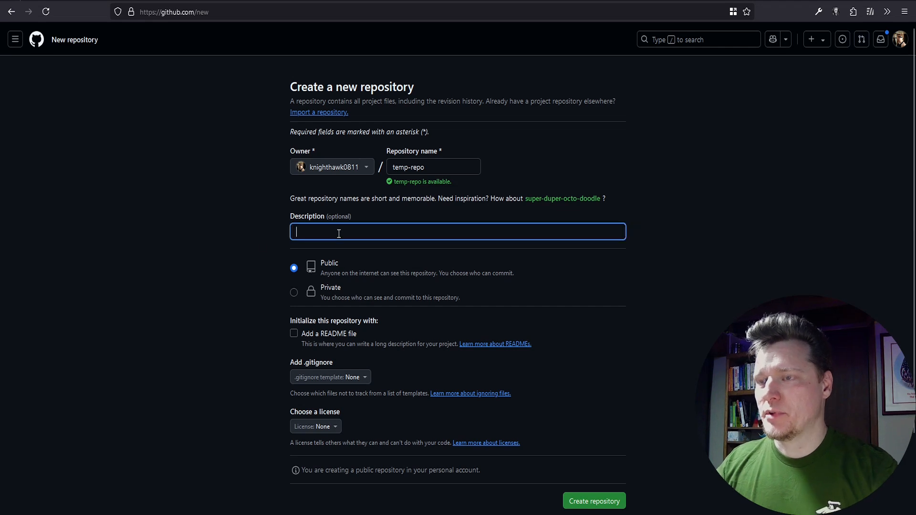
text(repo used for an example v)
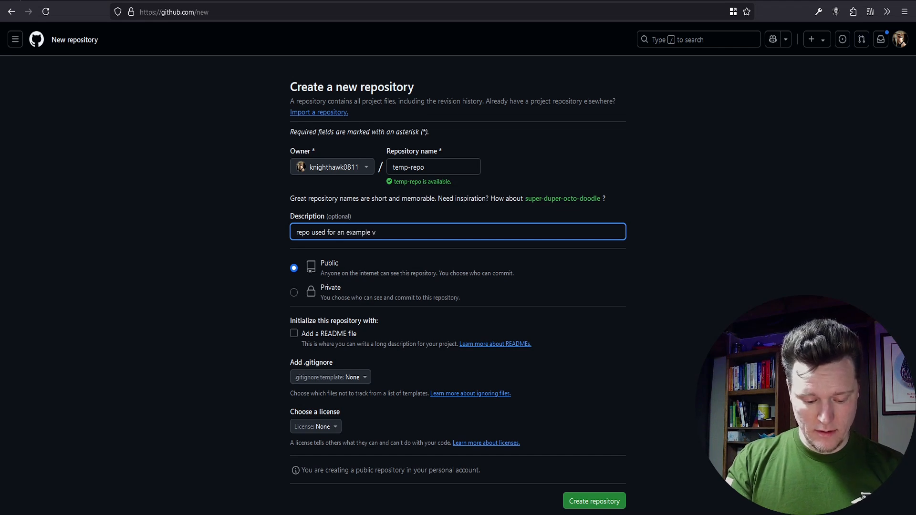
text(ideo)
click(228, 221)
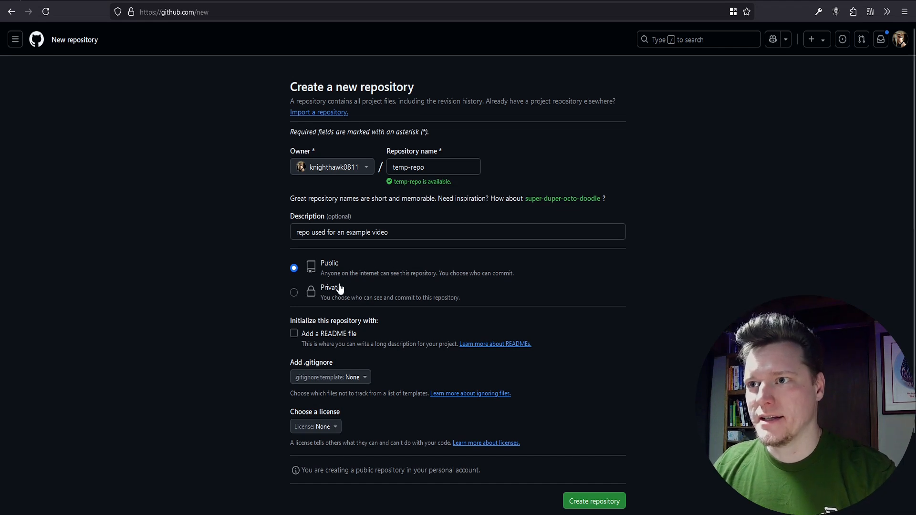
- Try private visibility, switch back to public, and choose to initialize the repository with a README file
click(294, 292)
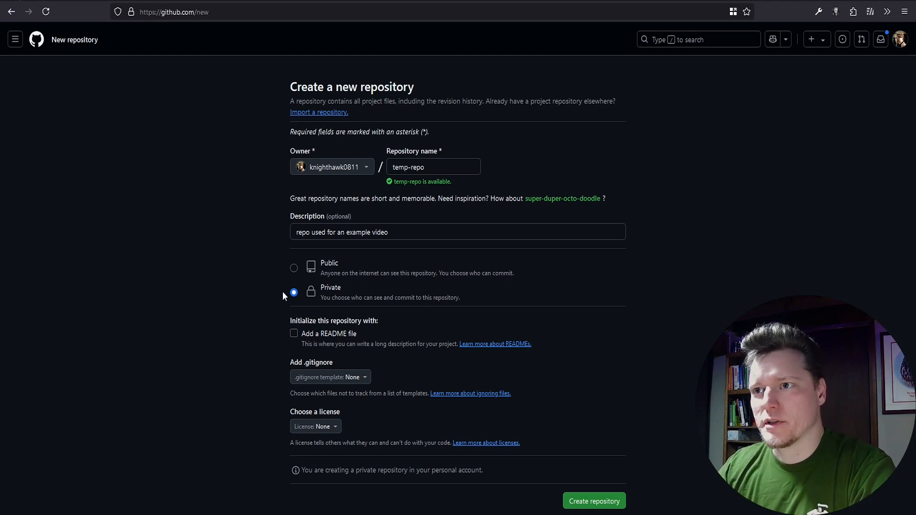
click(293, 269)
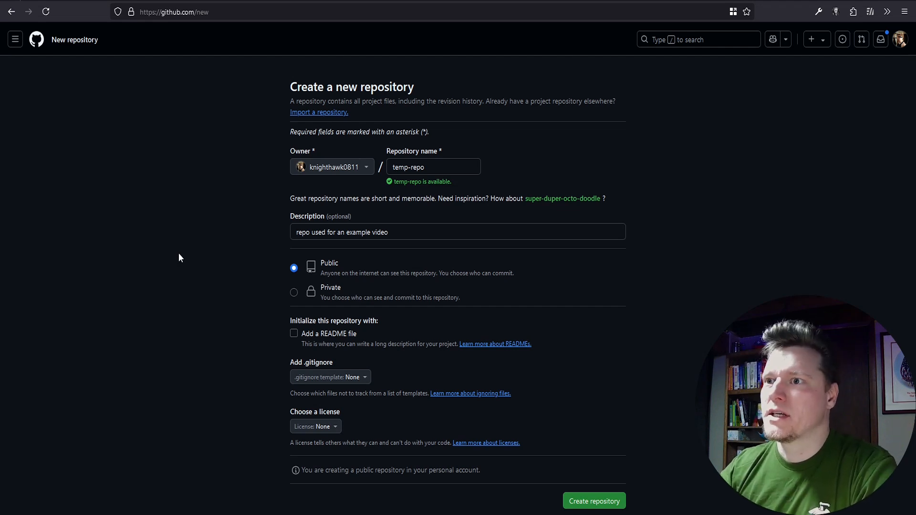
scroll(232, 274, down, 3)
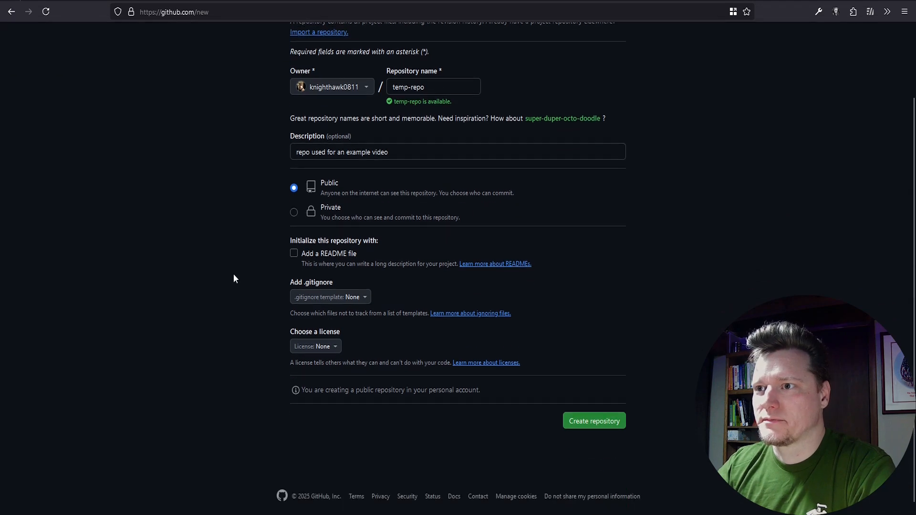
click(294, 246)
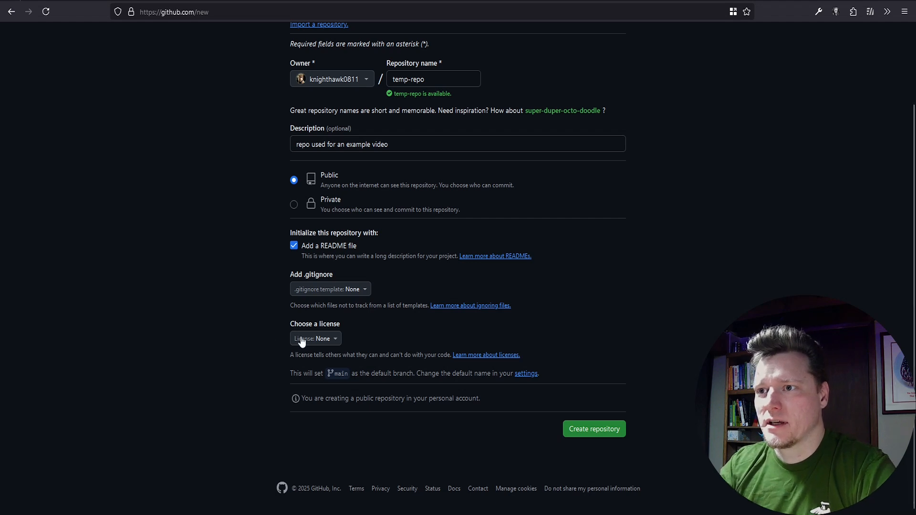
- Choose the MIT License for the new repository and create it
click(337, 338)
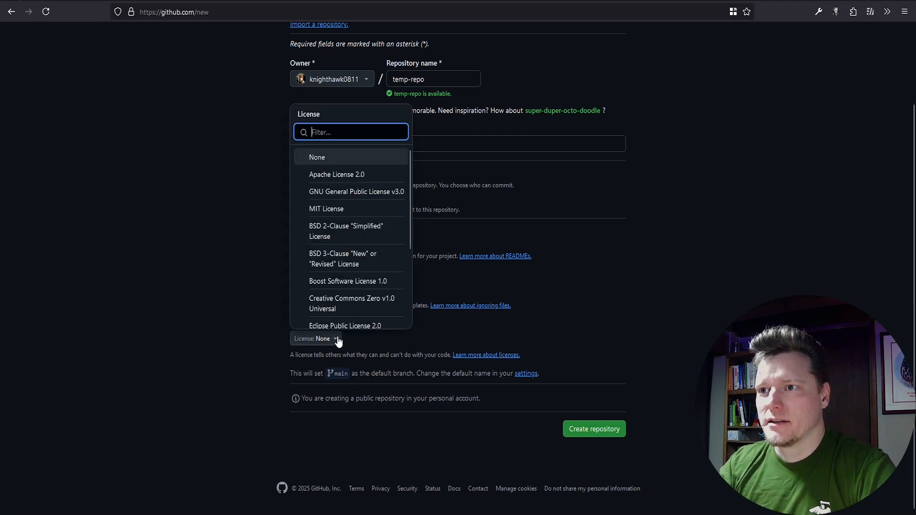
click(368, 210)
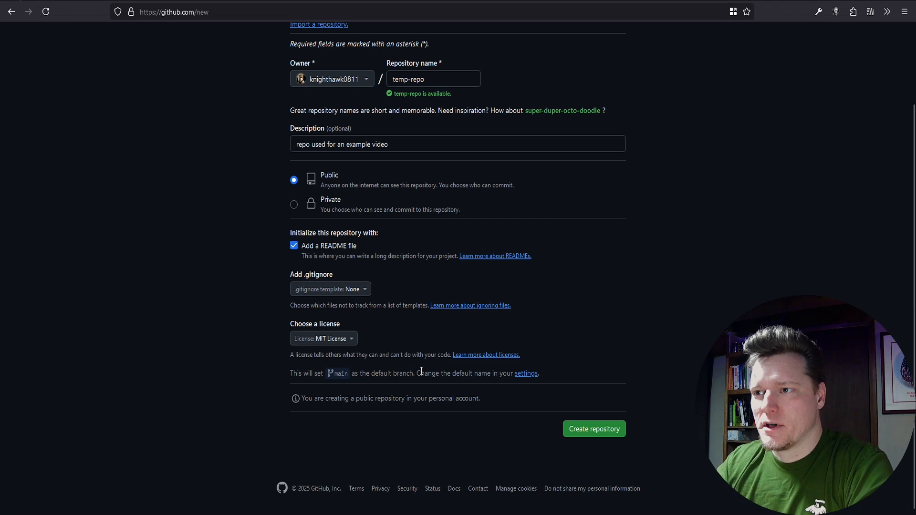
scroll(230, 380, up, 2)
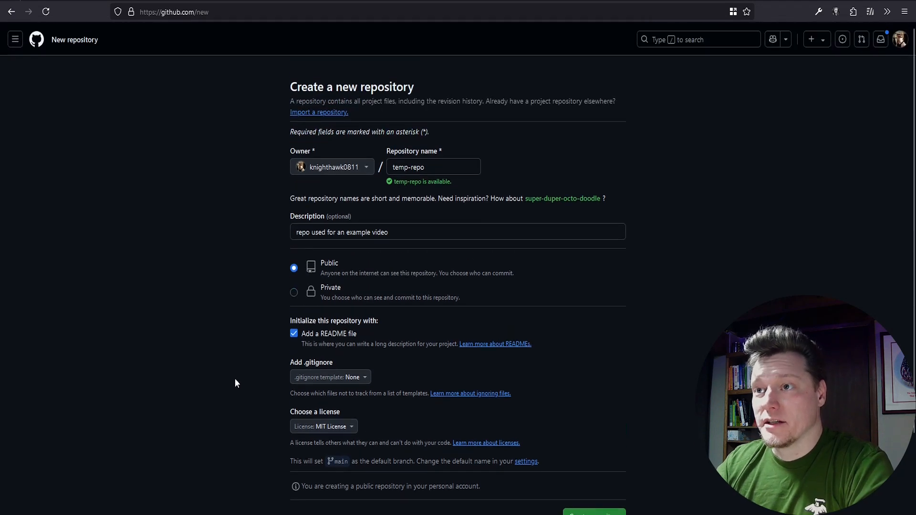
scroll(236, 378, down, 2)
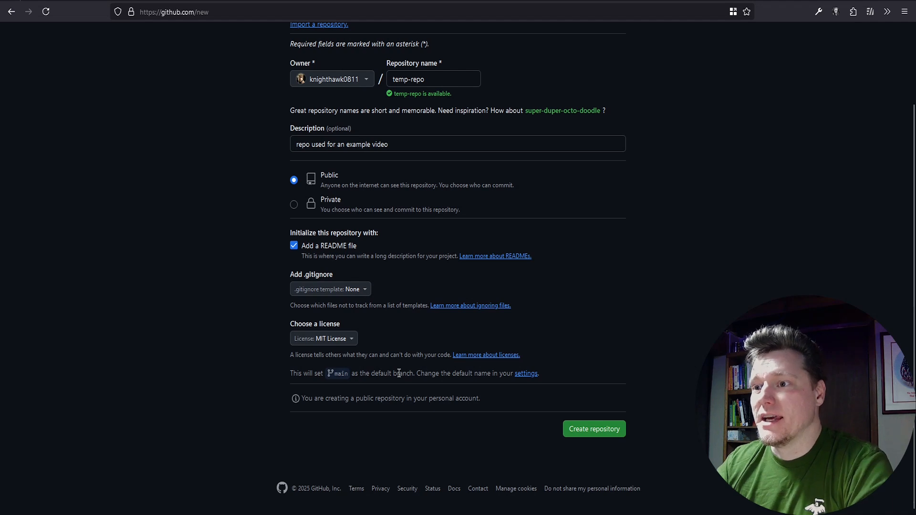
click(600, 432)
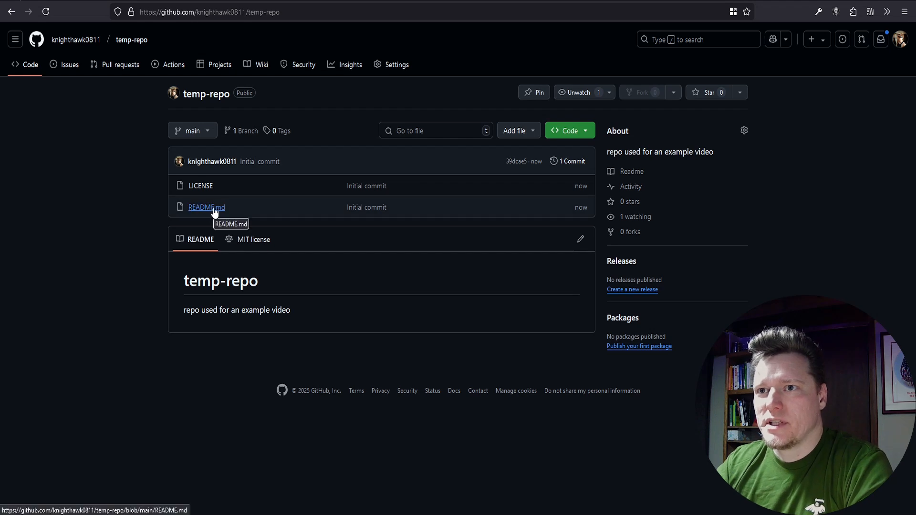
- Review the README and MIT license text of the new repository, ending on the README
drag(308, 311, 182, 270)
click(253, 298)
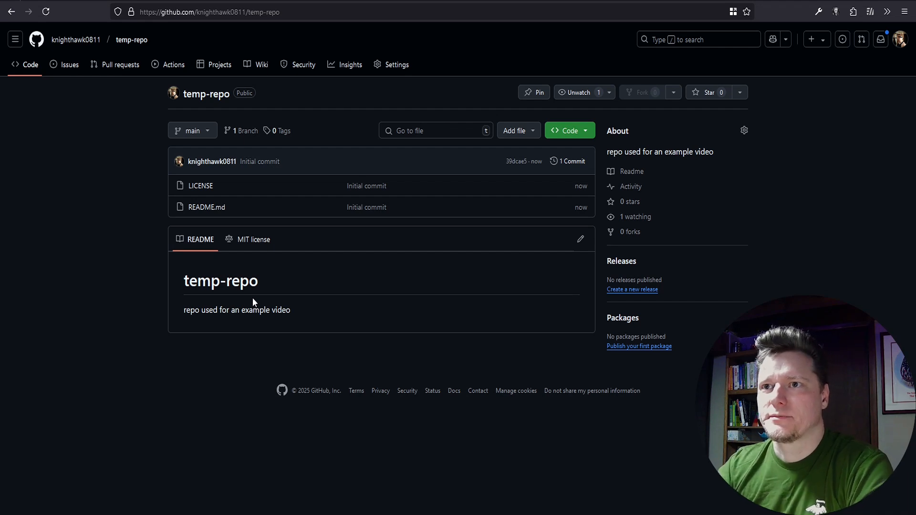
click(253, 240)
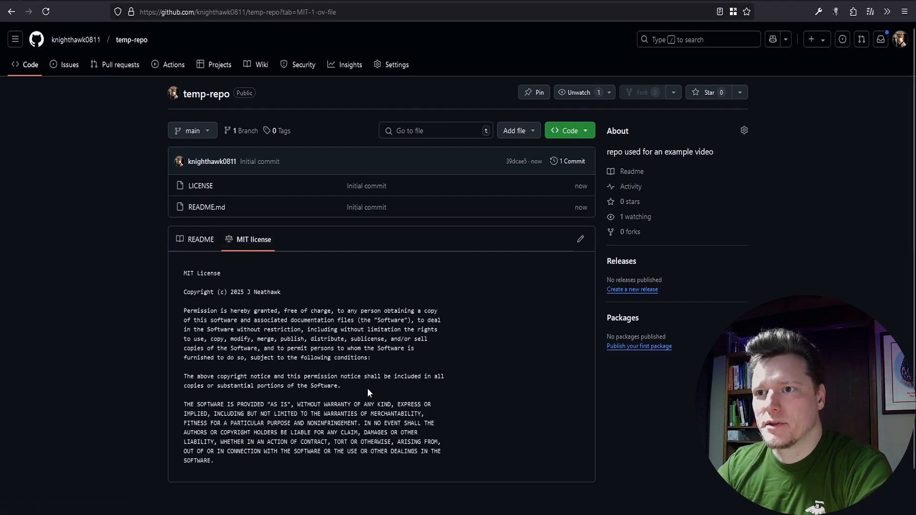
scroll(310, 367, down, 1)
scroll(302, 366, up, 1)
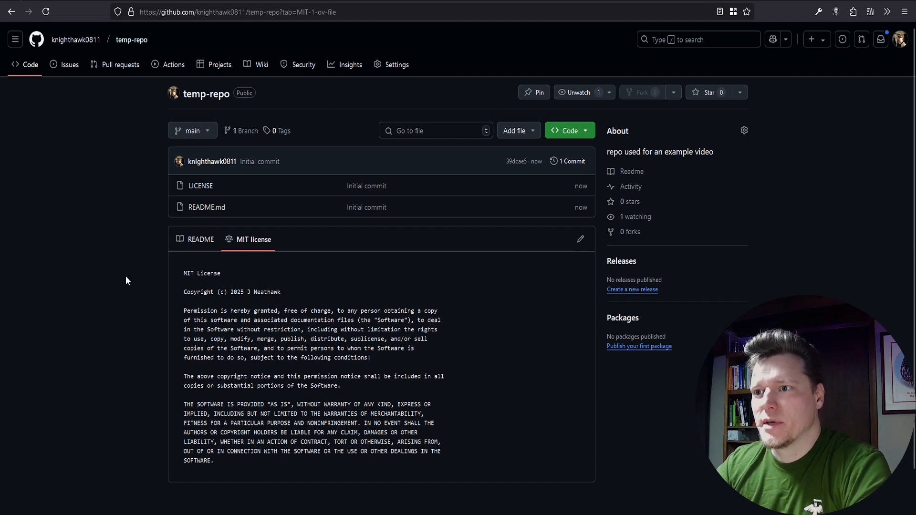
click(196, 240)
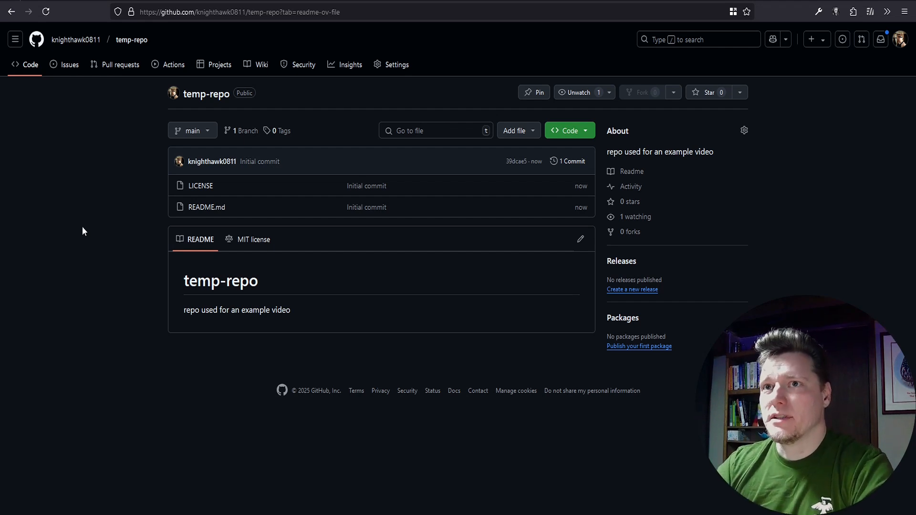
- Open the repository's GitHub Pages settings and check the source options, keeping Deploy from a branch
click(394, 65)
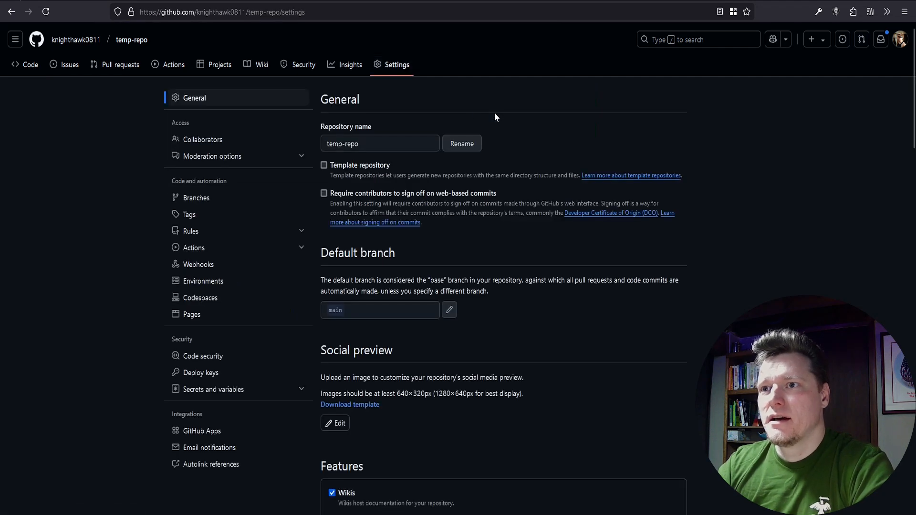
click(202, 319)
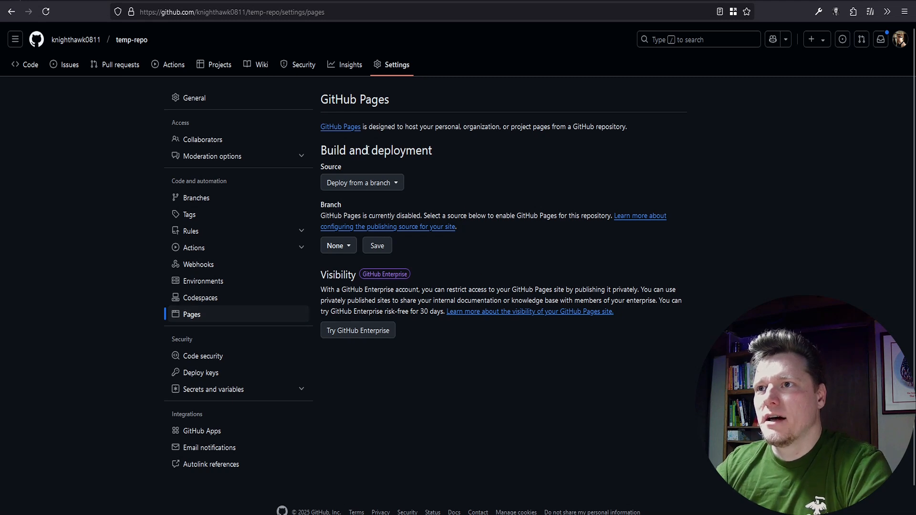
click(395, 183)
click(445, 171)
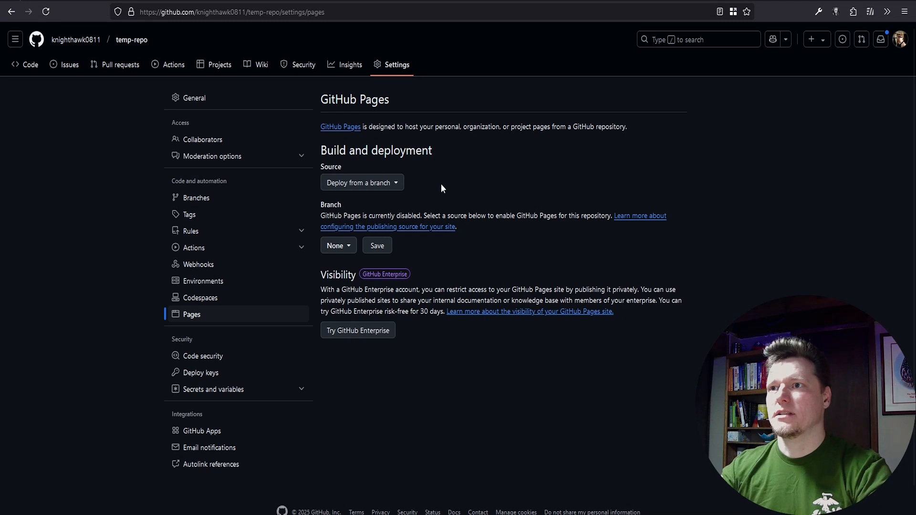
click(401, 184)
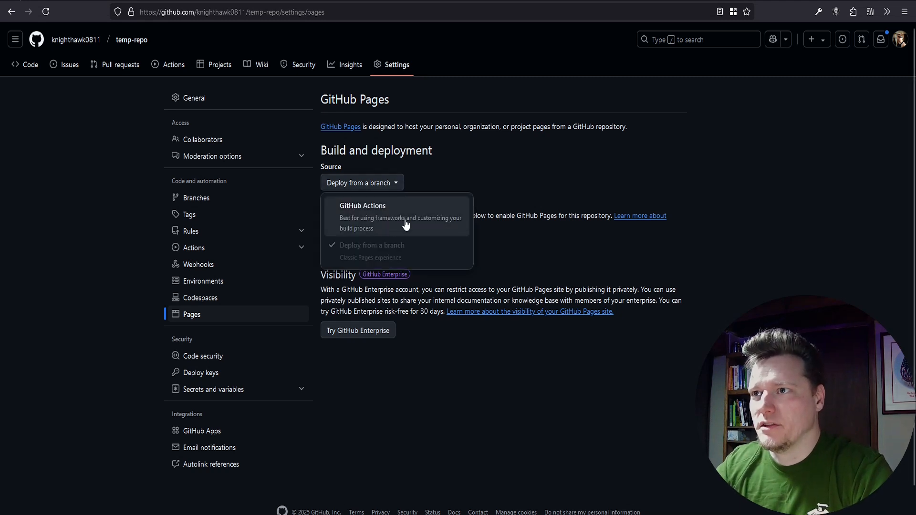
click(483, 152)
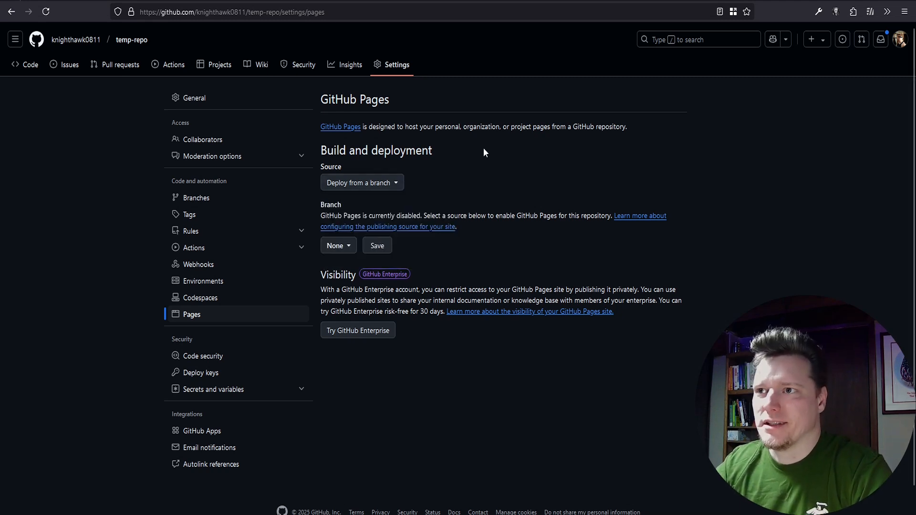
- Set GitHub Pages to publish from the main branch with the / (root) folder and save the source
click(348, 247)
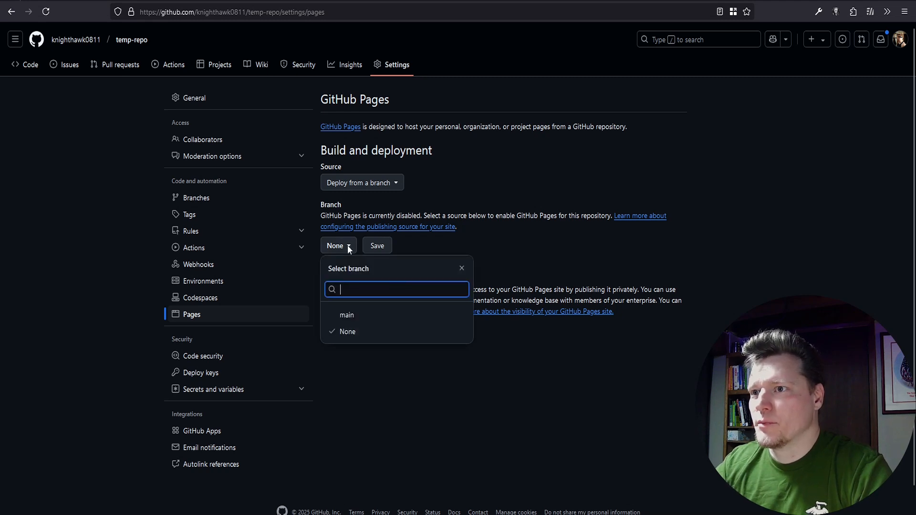
click(363, 317)
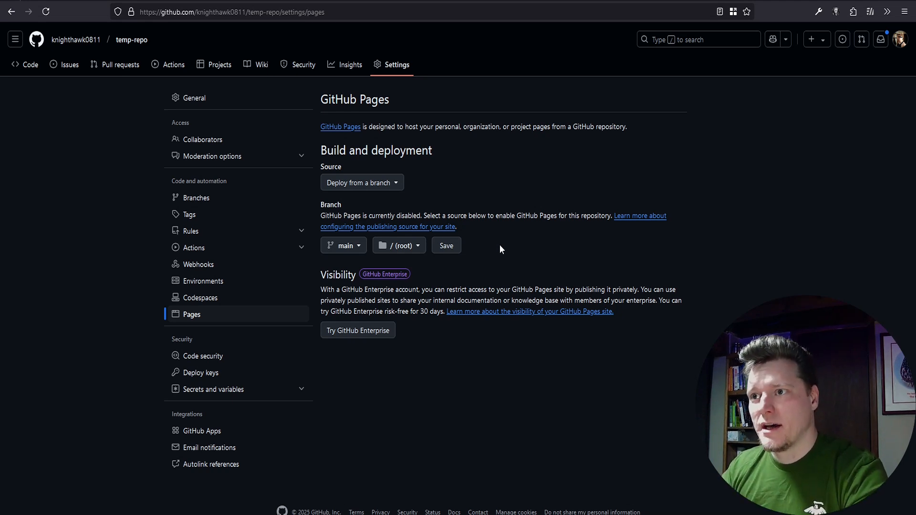
click(422, 246)
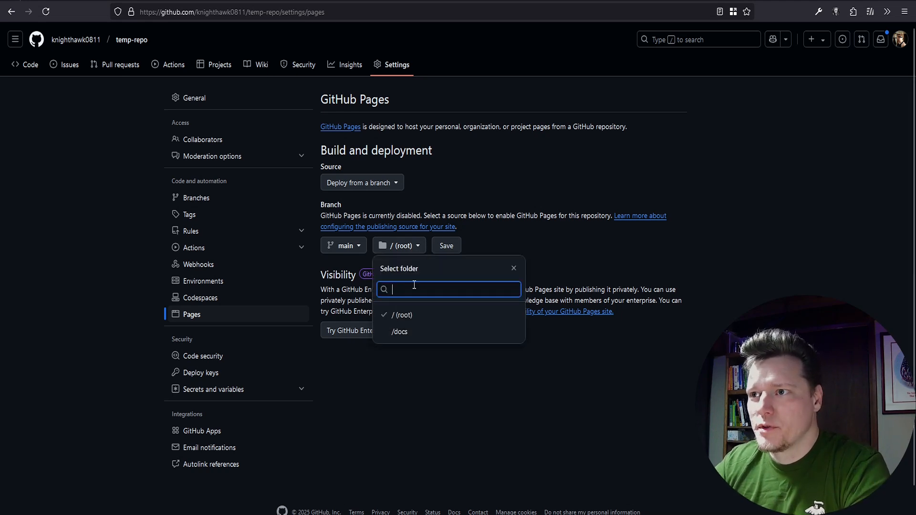
click(513, 241)
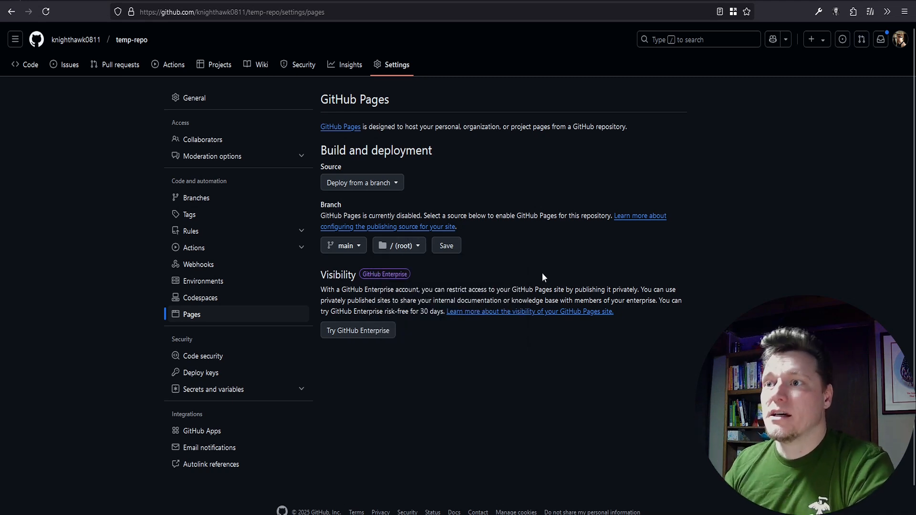
click(449, 249)
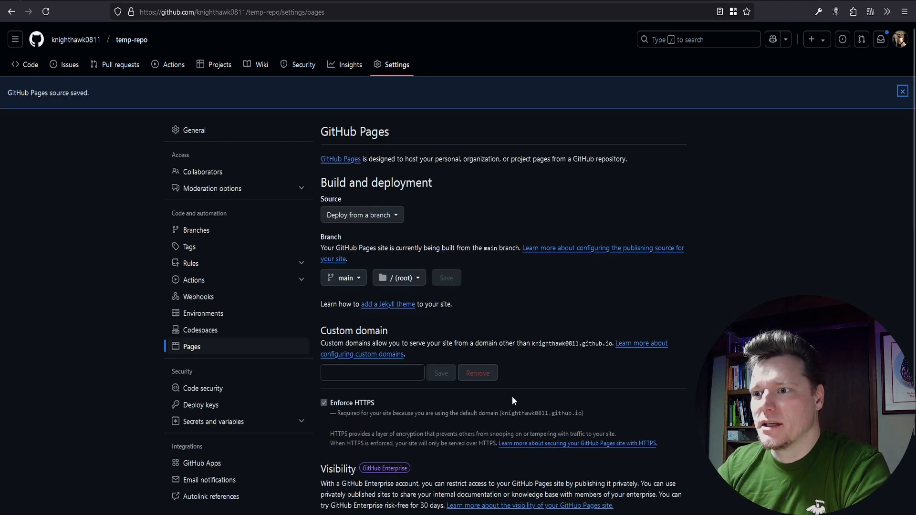
- Look over the remaining GitHub Pages settings and return to the repository's code page
scroll(488, 374, down, 2)
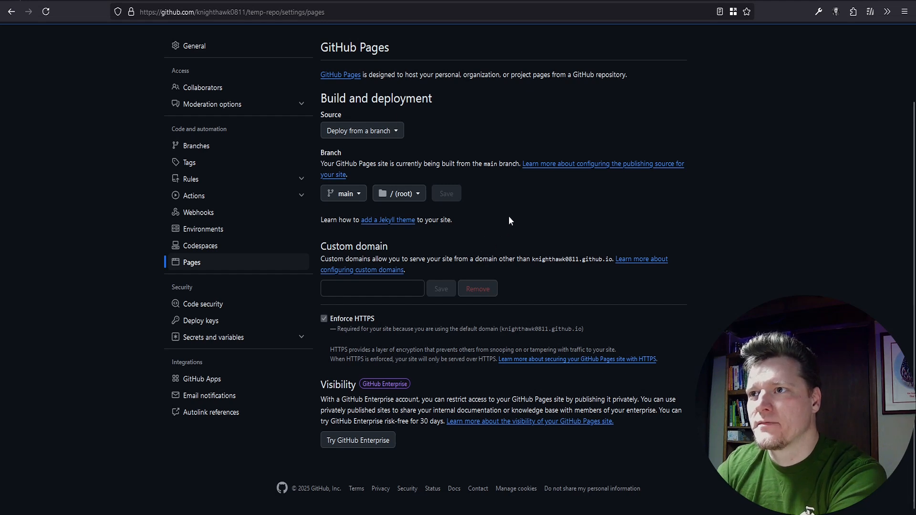
scroll(480, 177, up, 2)
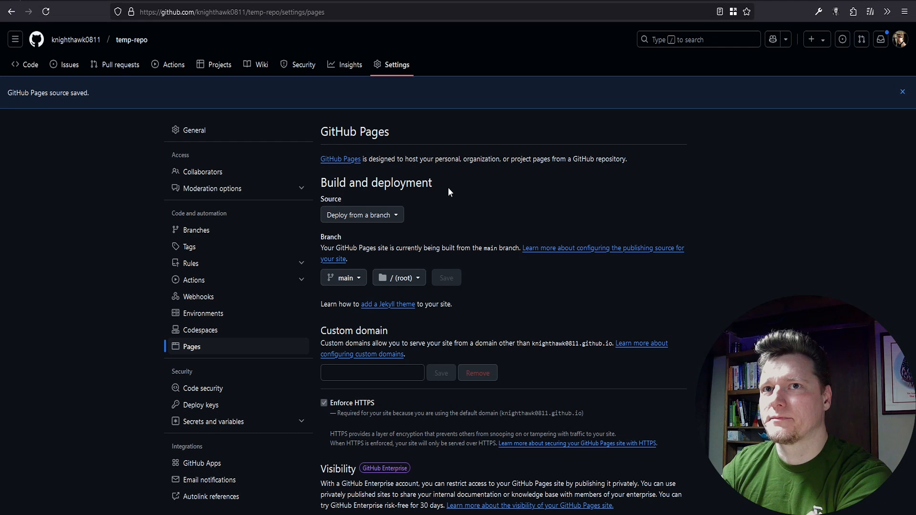
click(26, 66)
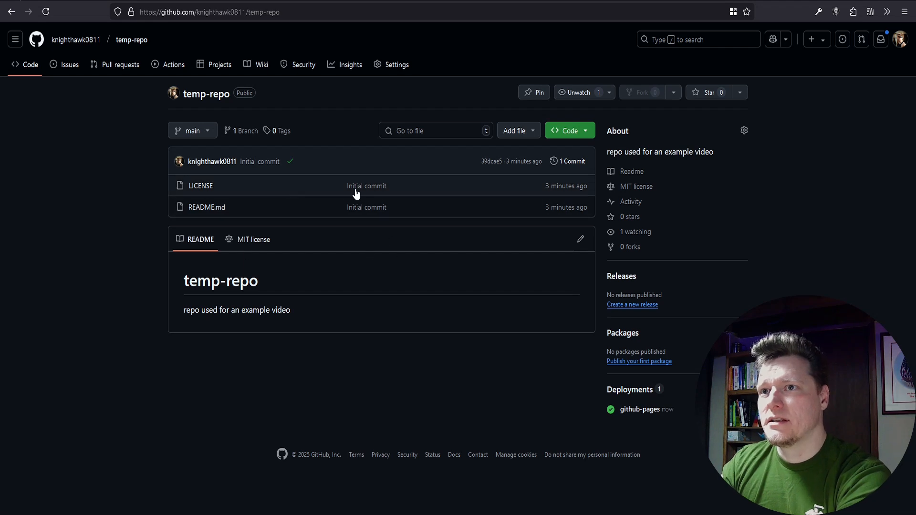
- Start a new file named index.html in the repository's root folder on the main branch
click(533, 136)
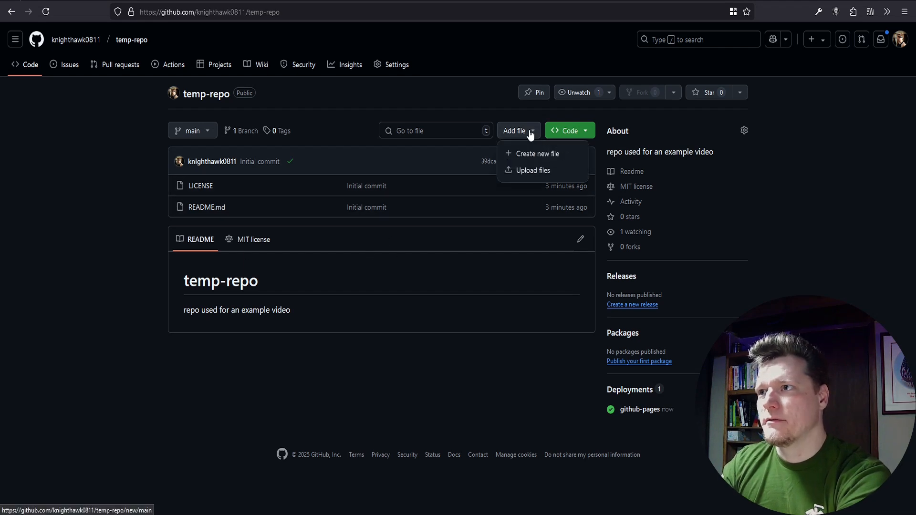
click(528, 153)
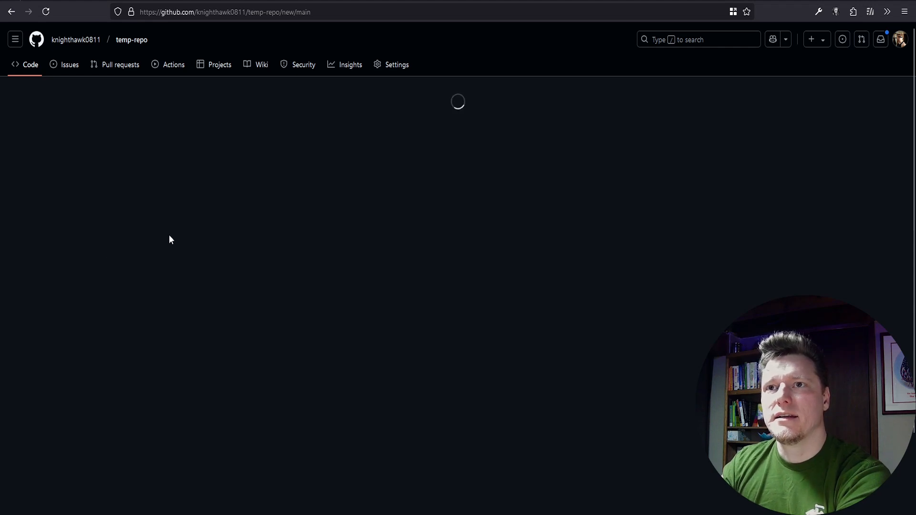
click(115, 94)
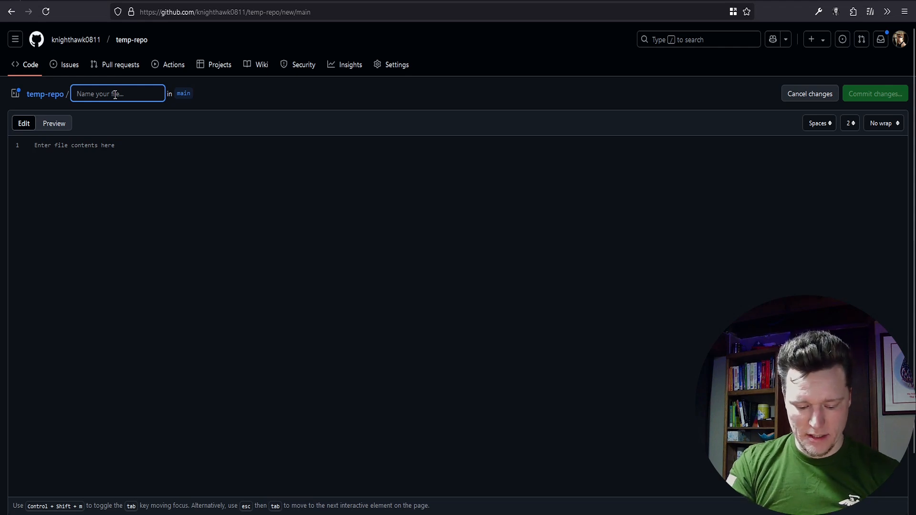
text(index.html)
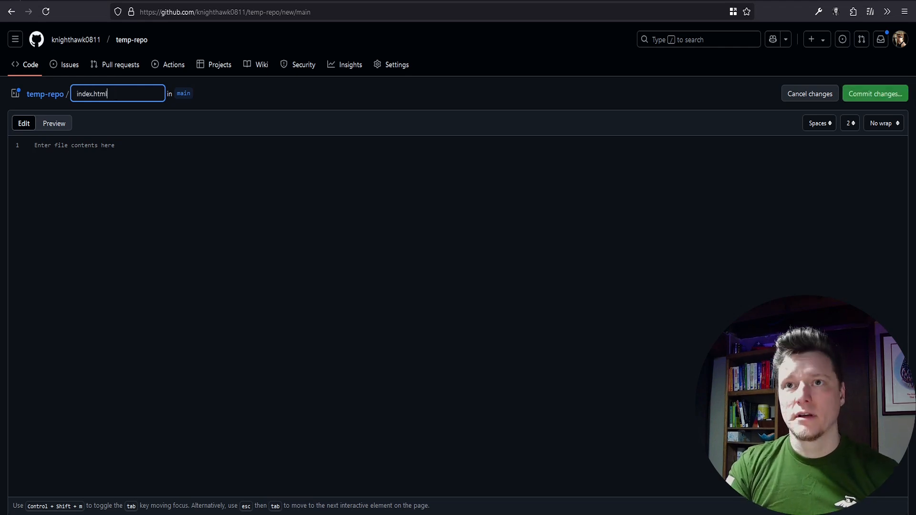
- Enter the file contents as two lines: "root location" and "Hello World"
click(135, 149)
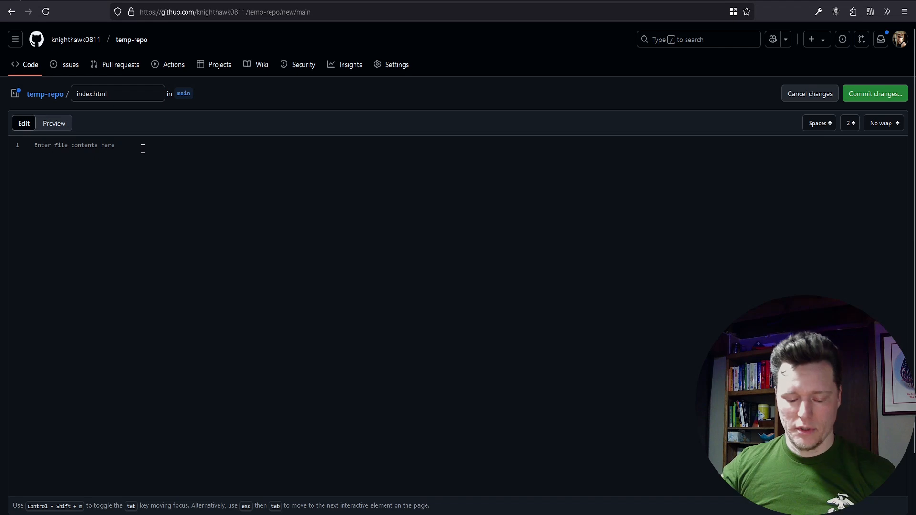
text(root)
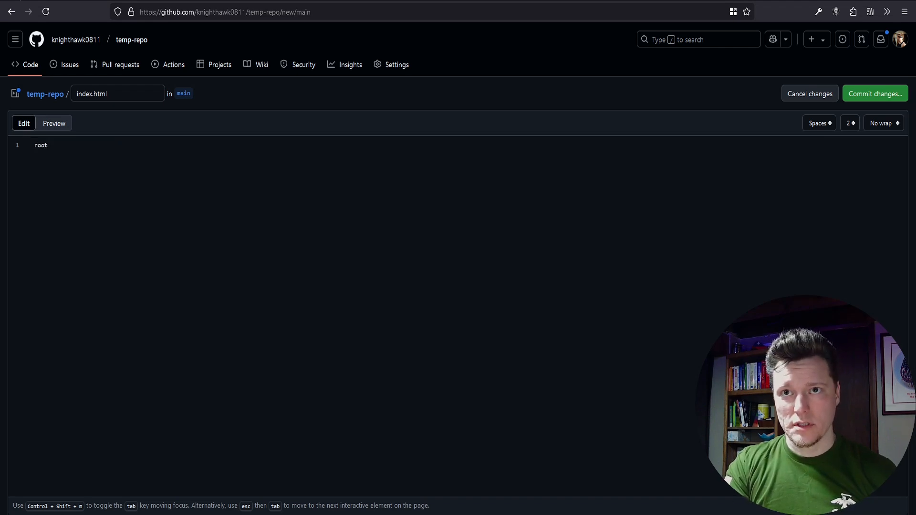
text( location)
key(Return)
text(Hello World)
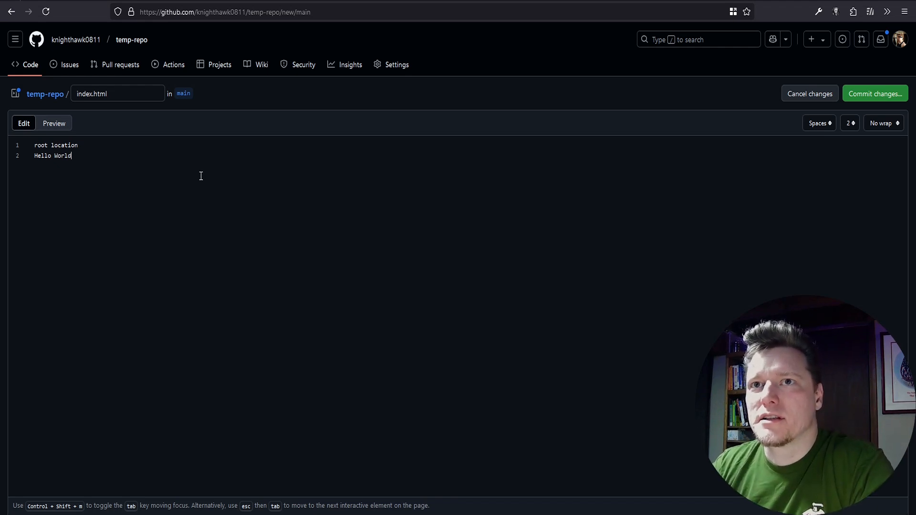
click(130, 92)
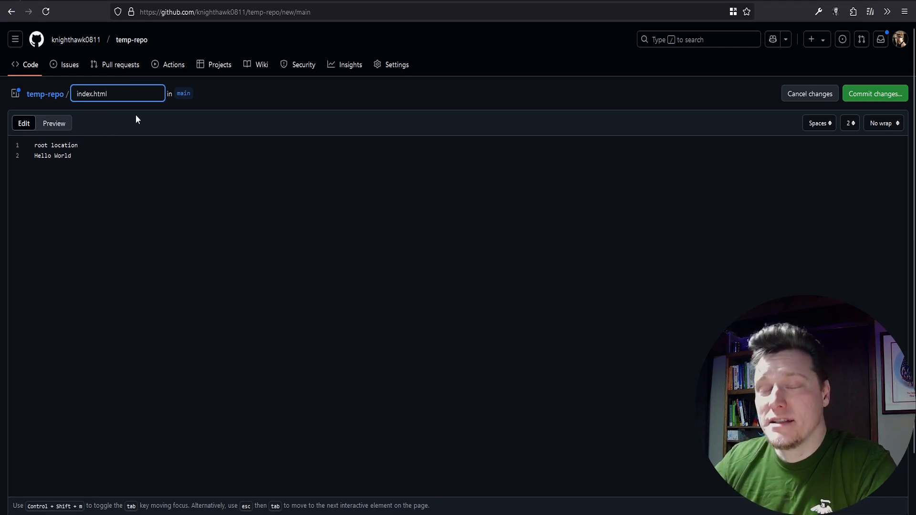
drag(92, 145, 31, 147)
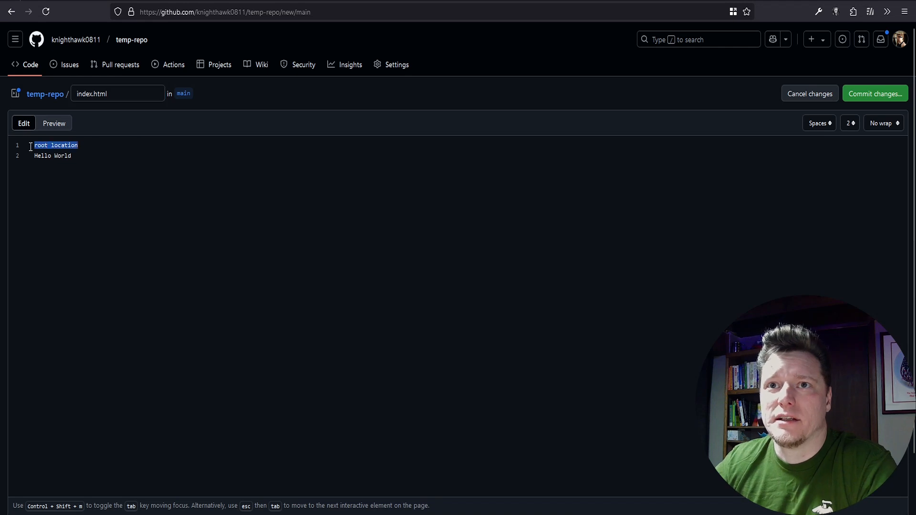
click(89, 145)
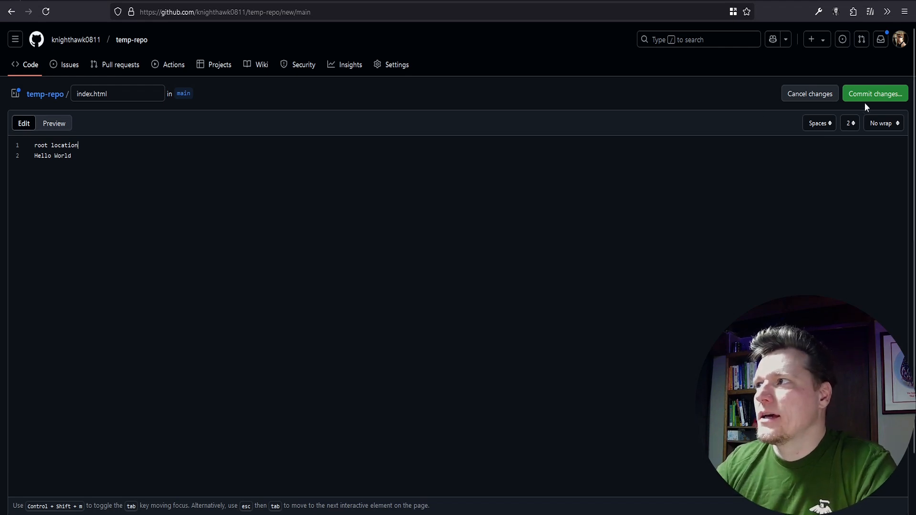
- Commit the new file directly to the main branch with the message "Create index.html" and no extended description
click(884, 97)
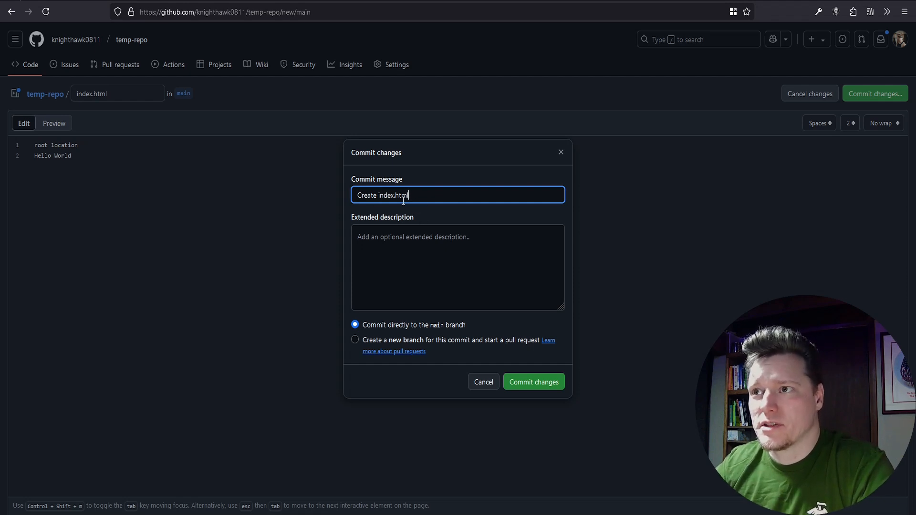
click(413, 242)
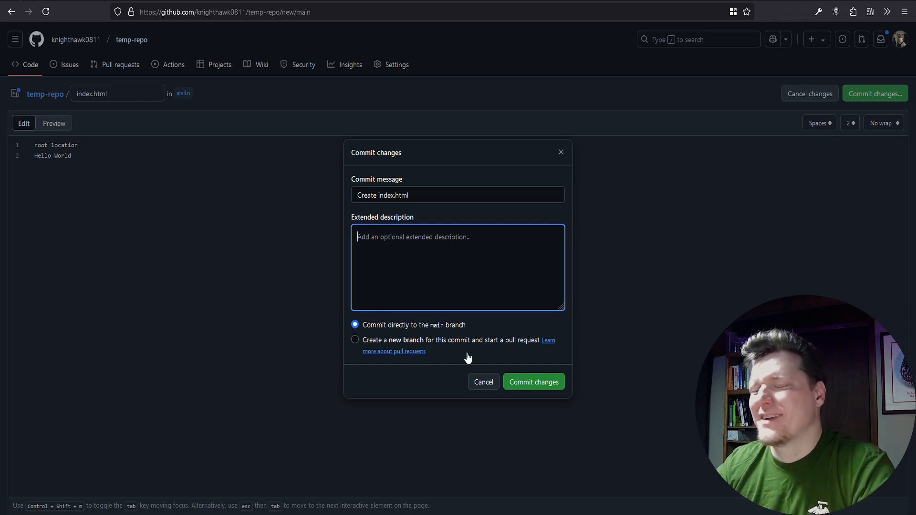
click(544, 383)
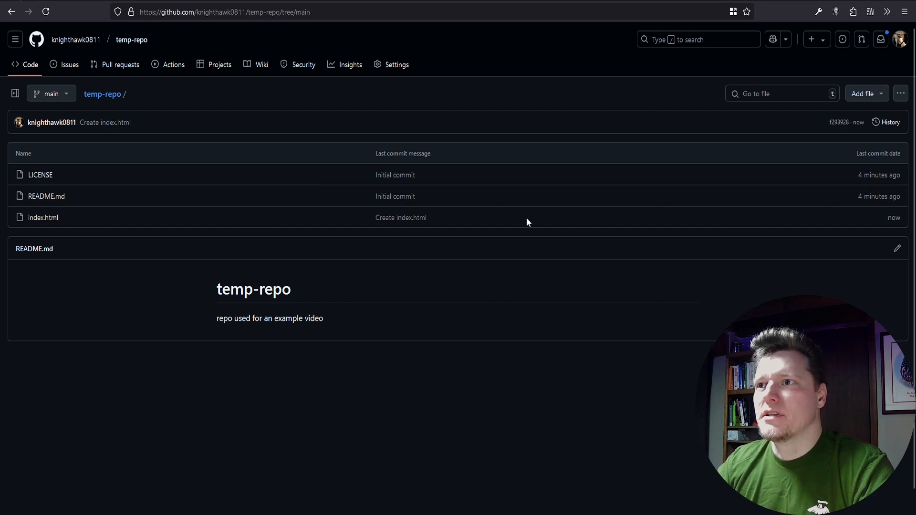
- Start another new file named index.html inside a new folder called modeul01
click(880, 94)
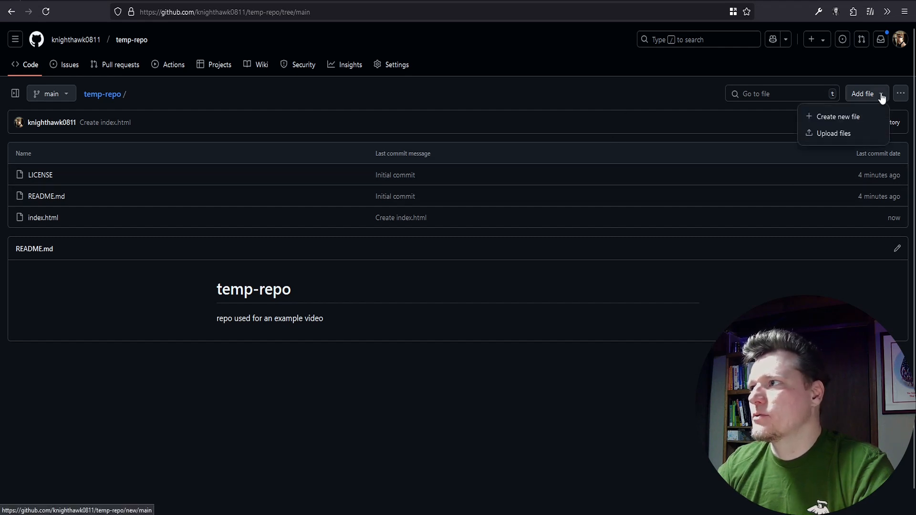
click(833, 118)
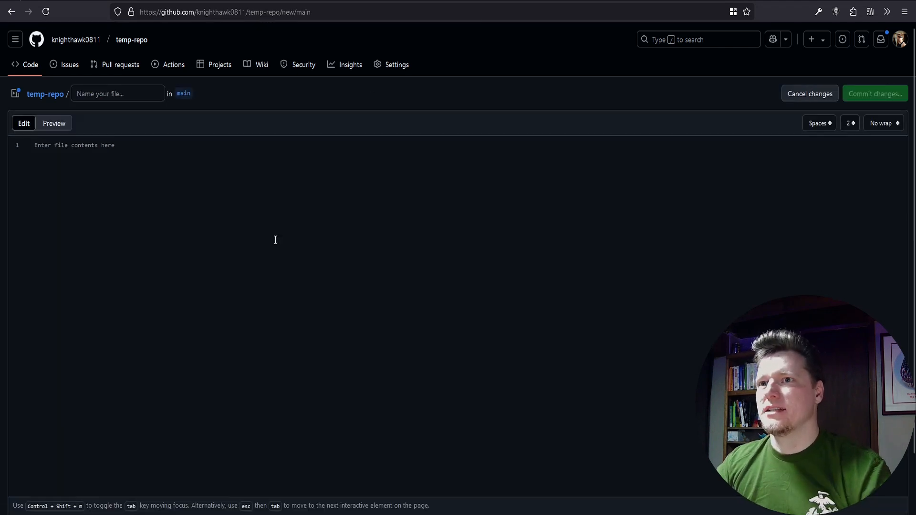
click(98, 94)
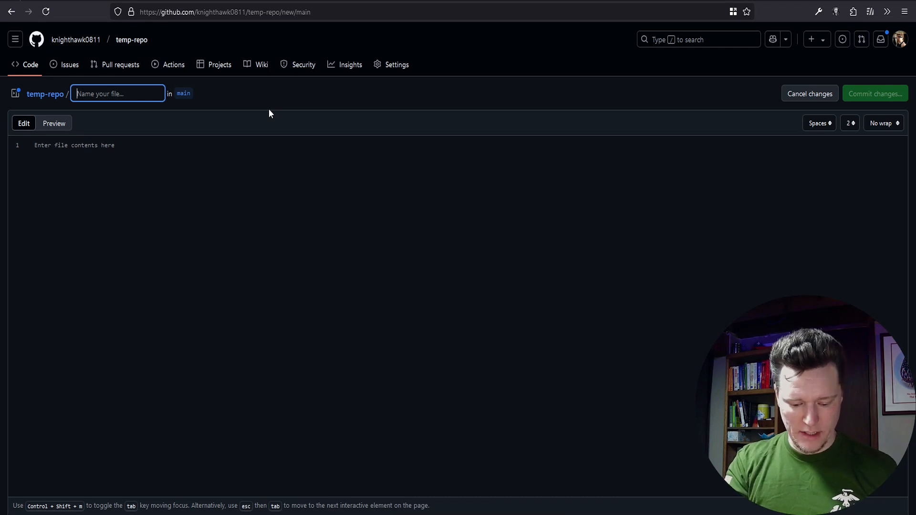
text(modeul01)
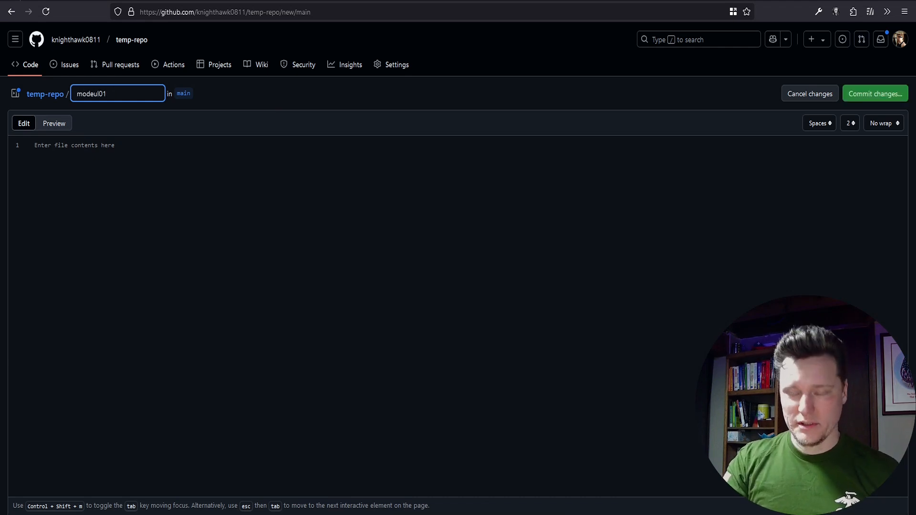
text(/)
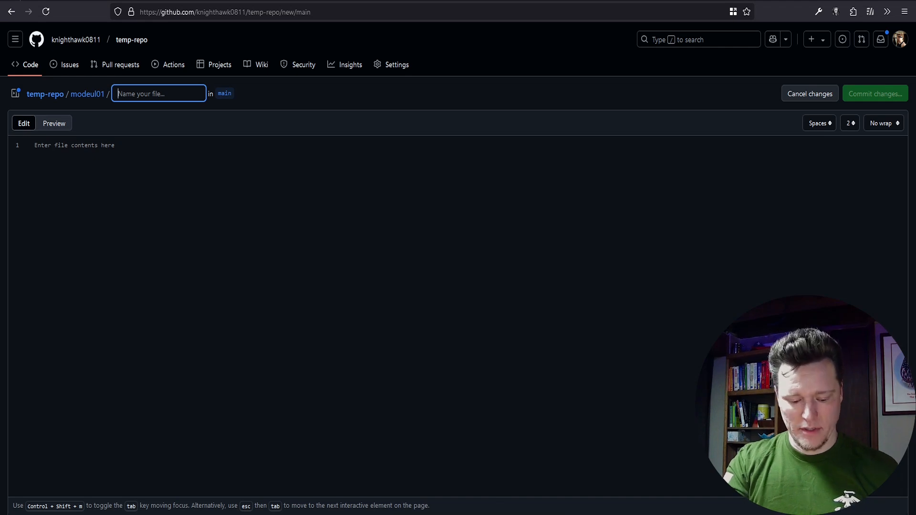
text(index.html)
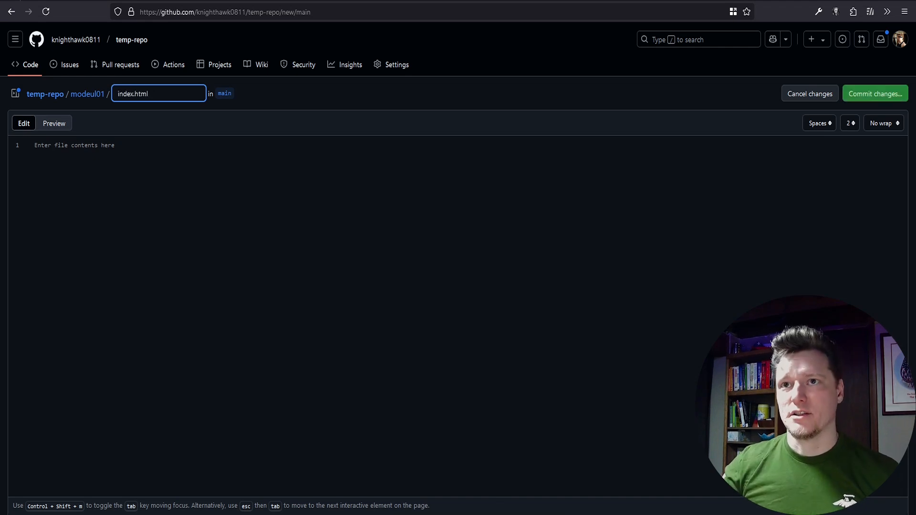
- Erase the file name back into the modeul01 folder name and re-enter the path as modeul01/index.html
click(159, 142)
click(162, 97)
key(BackSpace)
key(BackSpace)
key(BackSpace)
key(BackSpace)
key(BackSpace)
key(BackSpace)
key(BackSpace)
key(BackSpace)
key(BackSpace)
key(BackSpace)
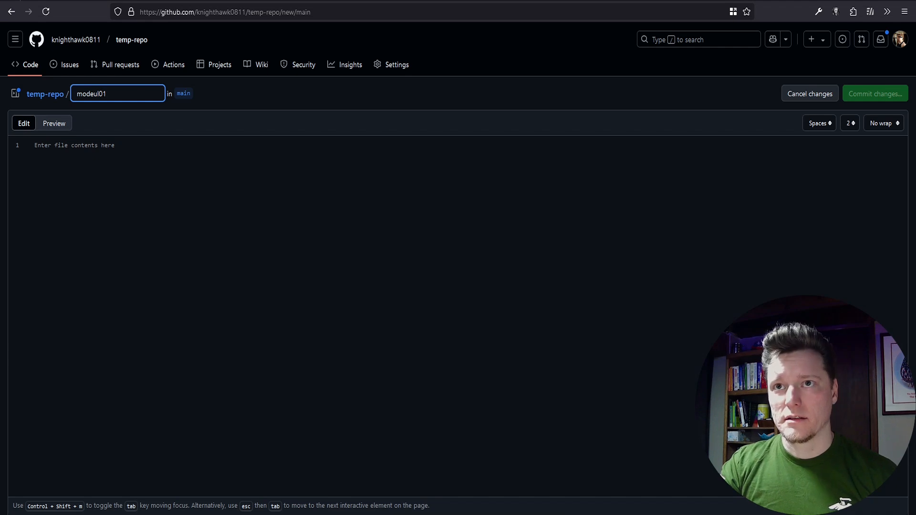
click(149, 183)
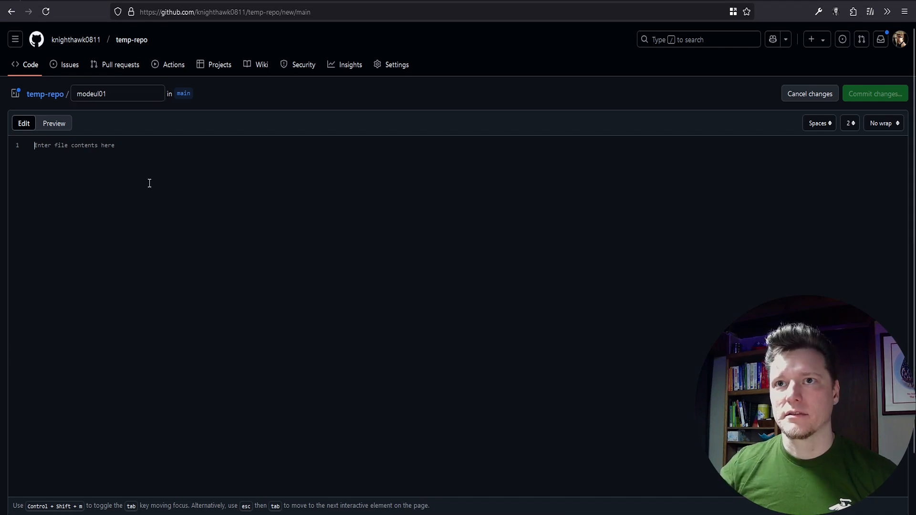
click(122, 94)
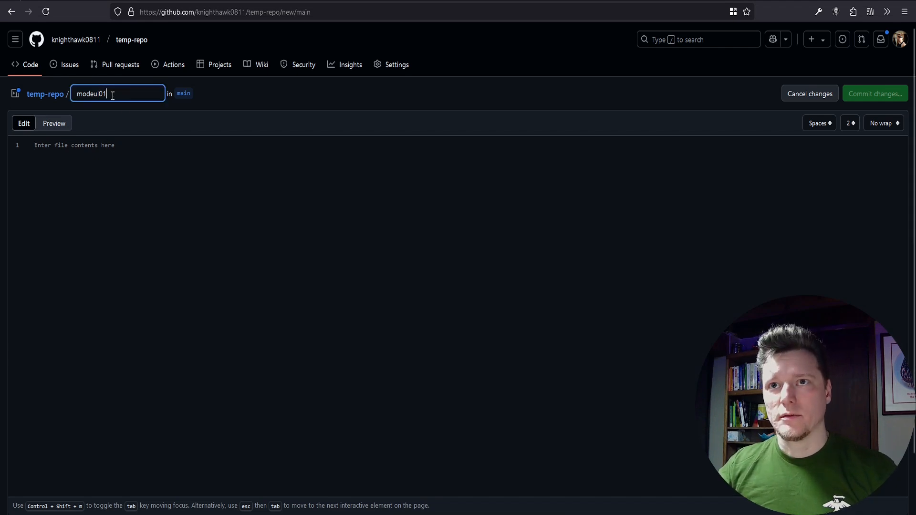
key(BackSpace)
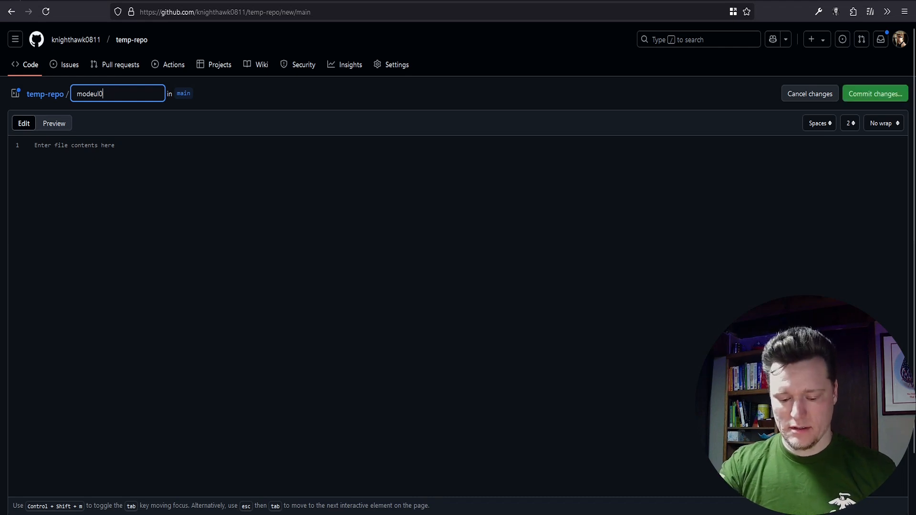
text(1/)
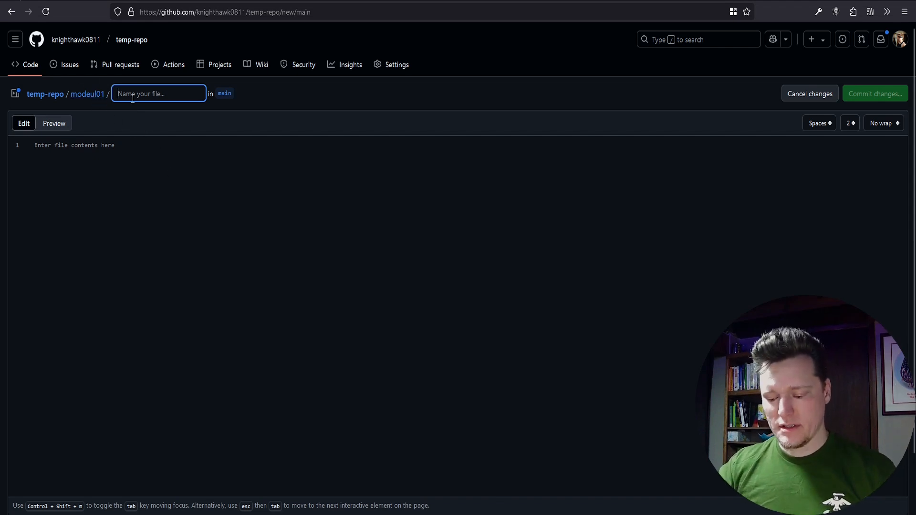
text(index.html)
- Enter "module01" and "hello world" on two lines, and commit the file directly to main with the message "Create index.html"
click(135, 152)
text(module01)
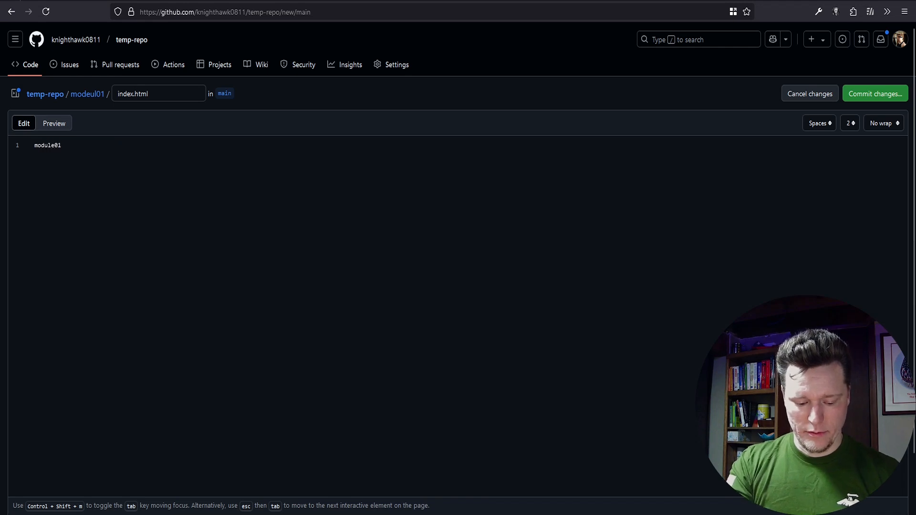
key(Return)
text(hellow w)
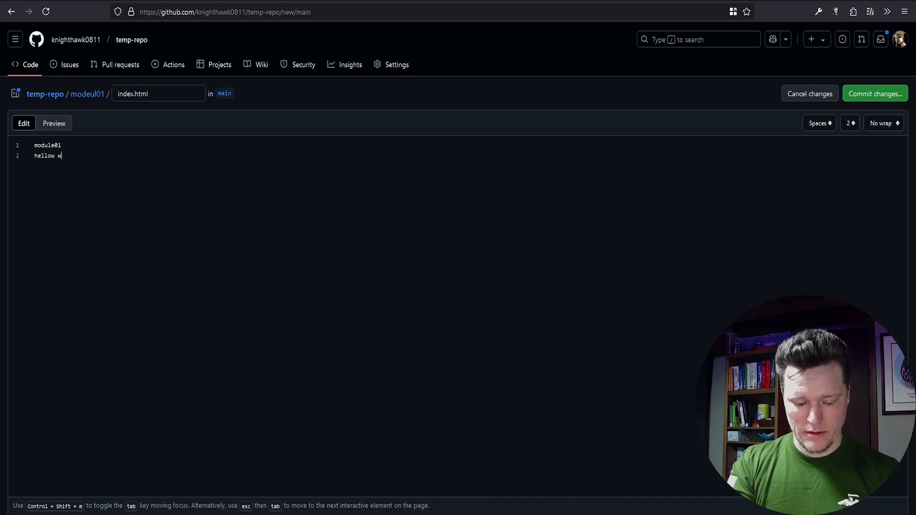
text(orld)
click(55, 156)
key(BackSpace)
click(101, 159)
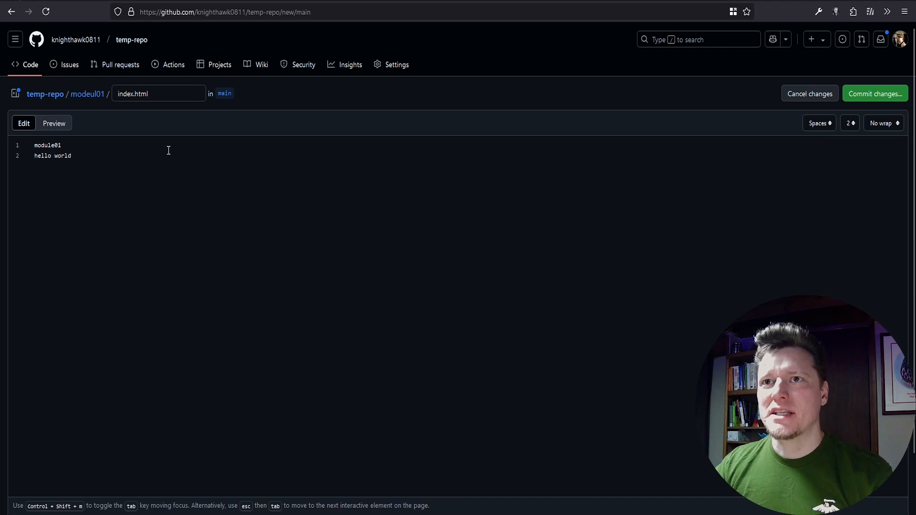
click(76, 144)
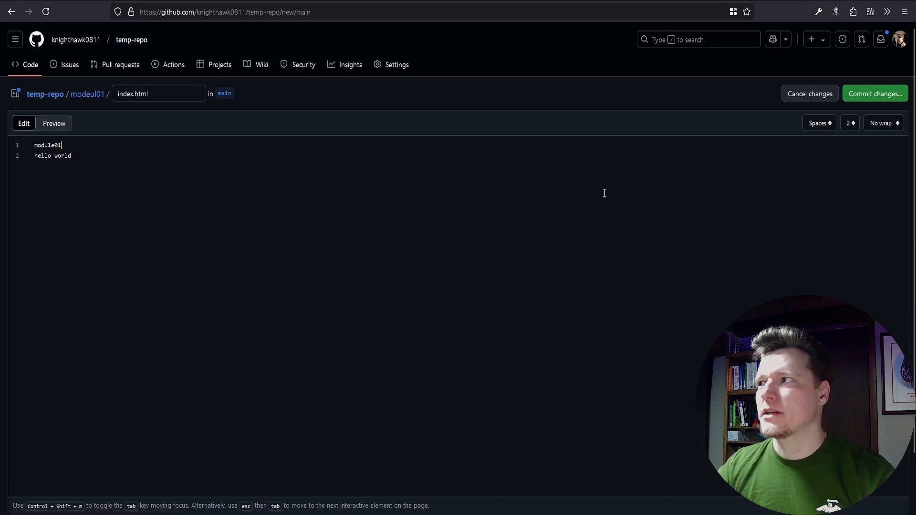
click(887, 93)
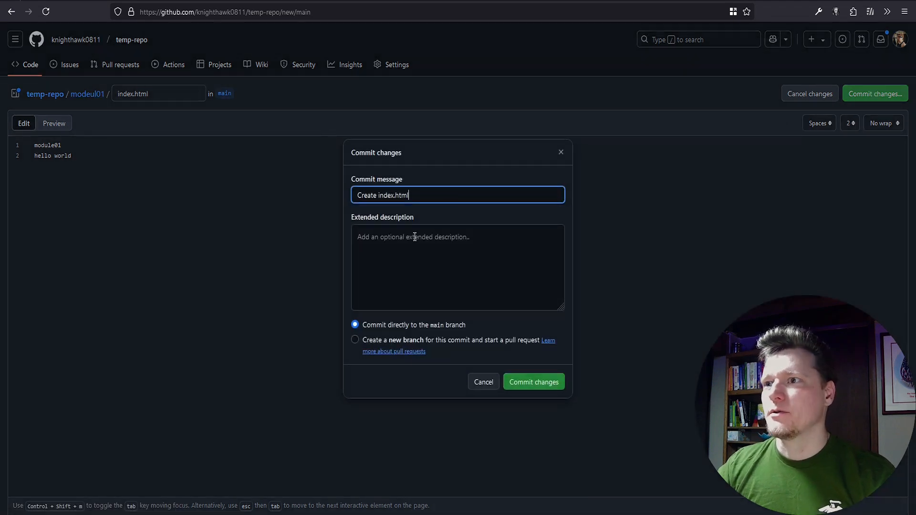
click(536, 382)
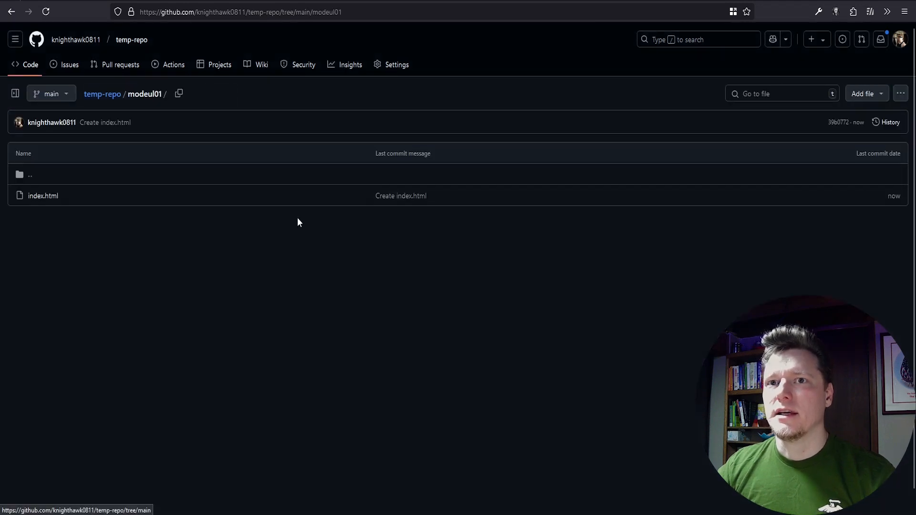
- Indent the hello world line in modeul01/index.html, enclose it in hyphens, and commit directly to main with the message "Update index.html"
click(47, 197)
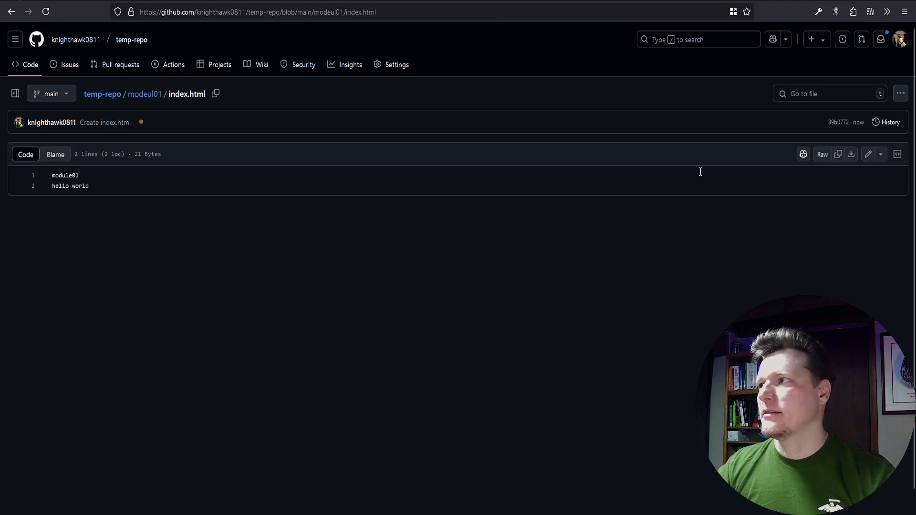
click(868, 154)
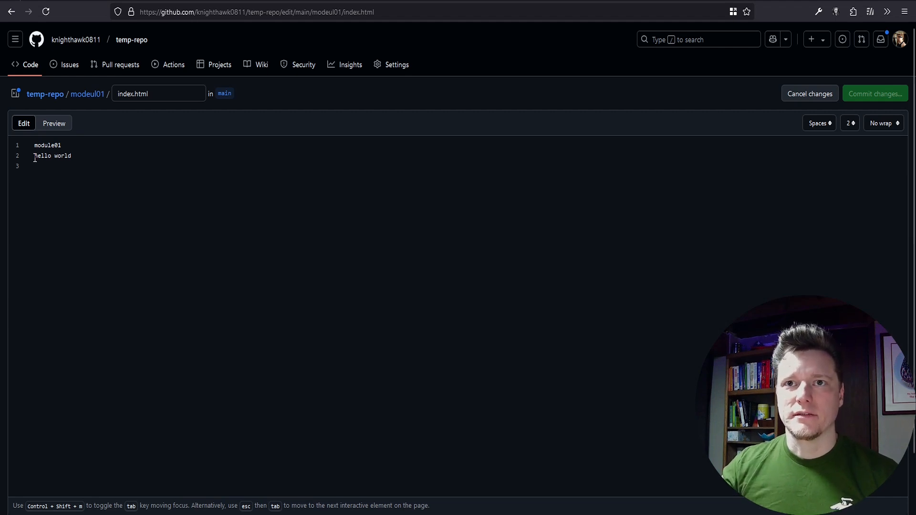
key(Tab)
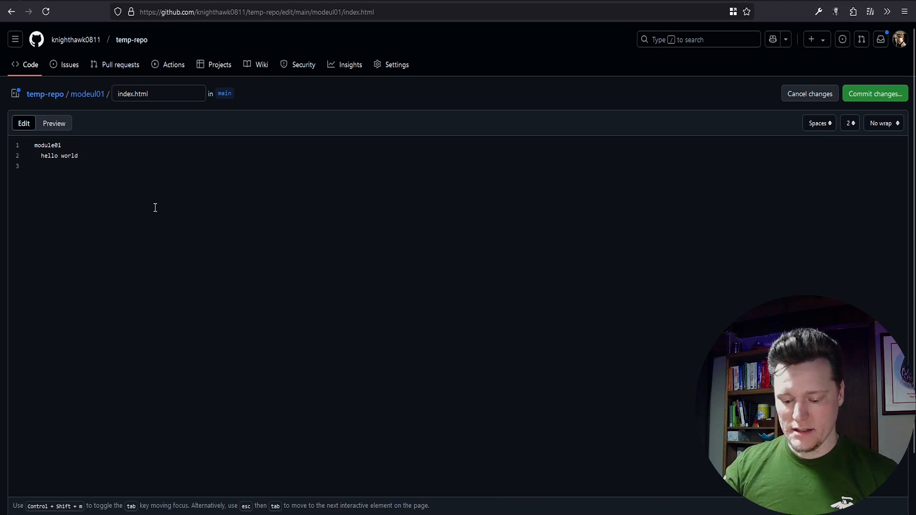
text(-)
click(119, 160)
text(-)
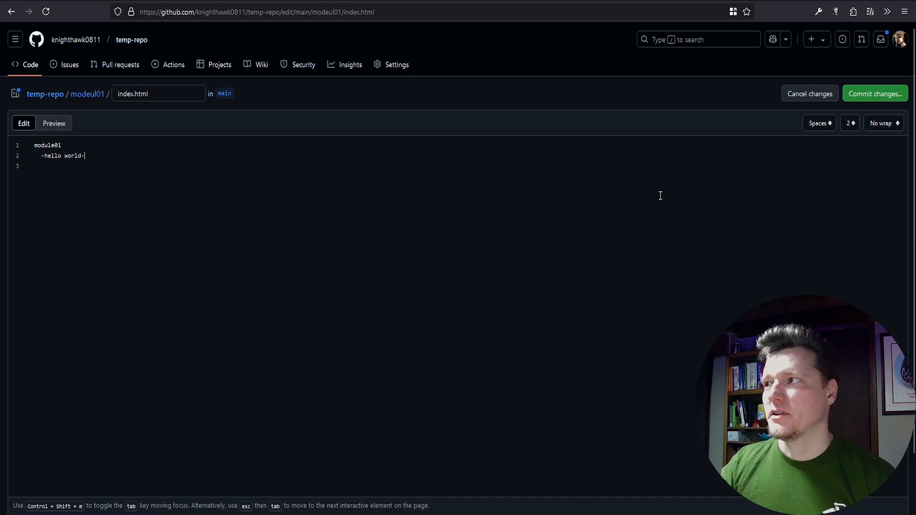
click(869, 97)
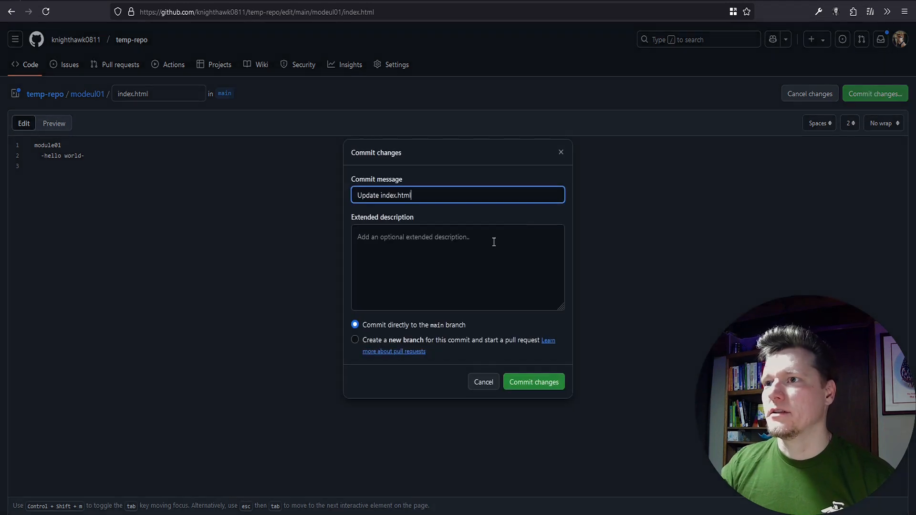
click(540, 387)
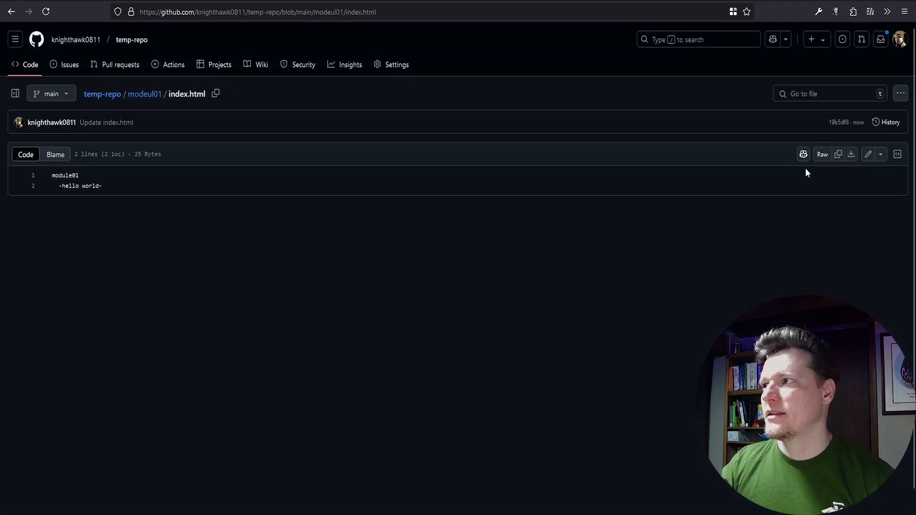
- Examine the line changes of the "Update index.html" commit in the file's history, and return to the repository's main page
click(887, 123)
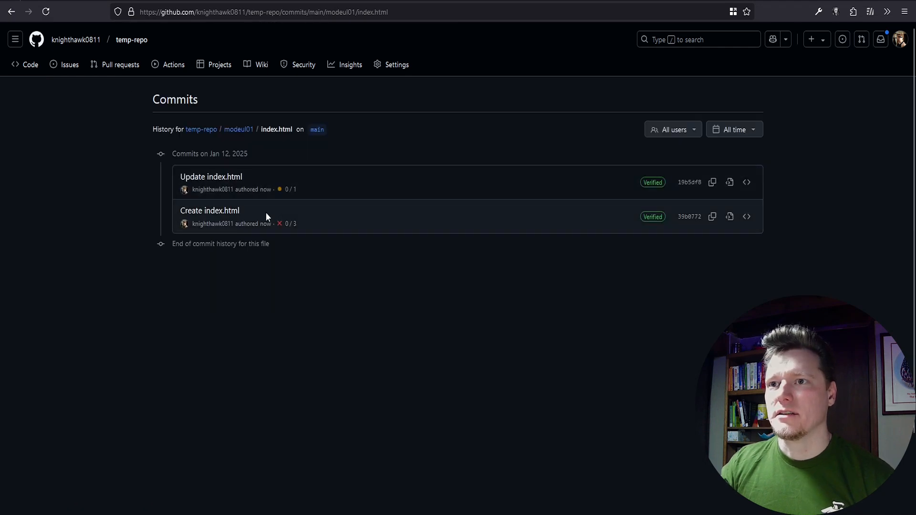
click(217, 178)
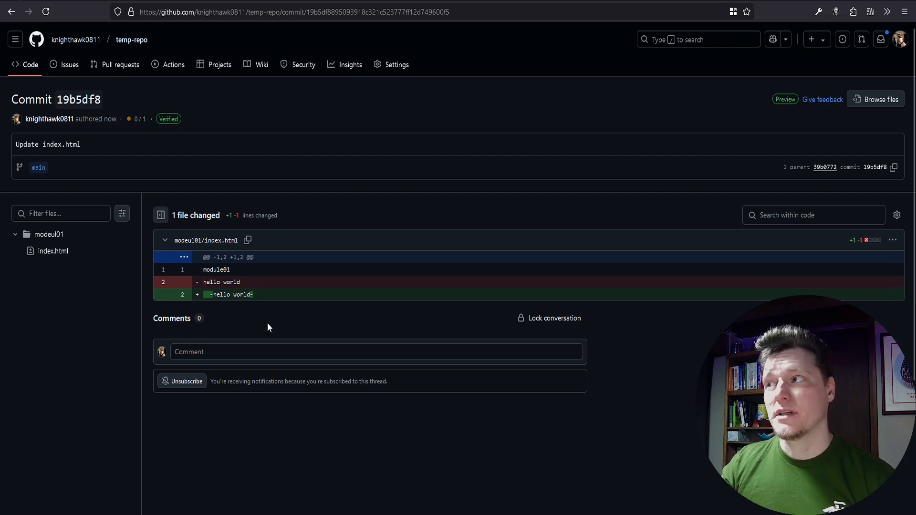
click(29, 65)
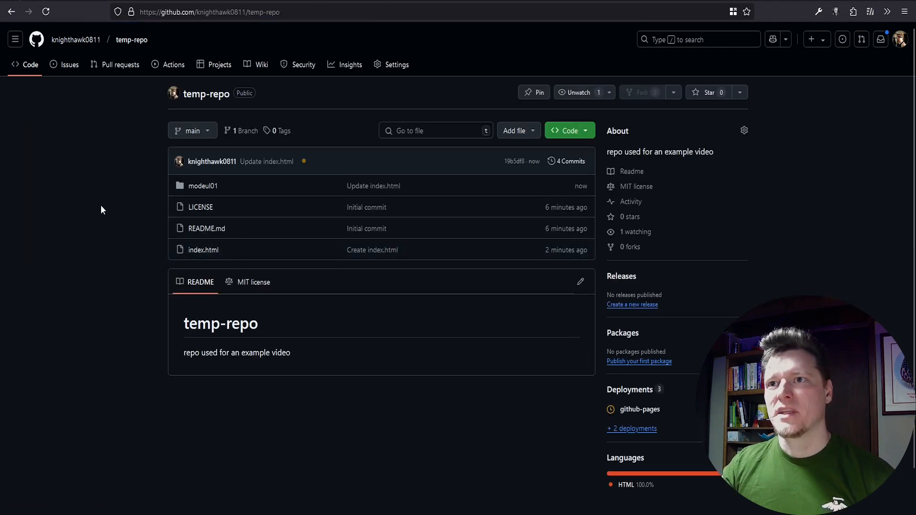
- Visit the published site from the repository's GitHub Pages settings and enlarge its root page for reading
click(390, 63)
click(197, 319)
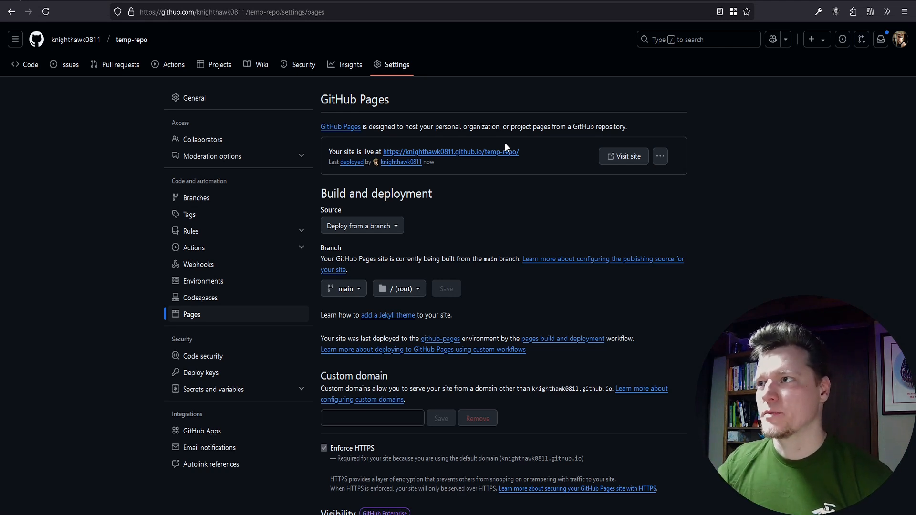
click(604, 156)
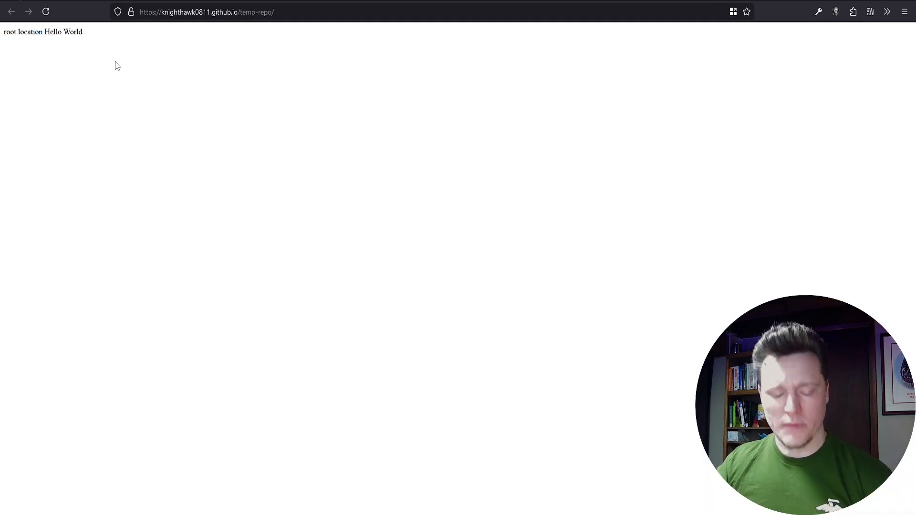
key(ctrl+plus)
key(ctrl+plus)
key(ctrl+plus)
key(ctrl+plus)
key(ctrl+plus)
key(ctrl+plus)
key(ctrl+plus)
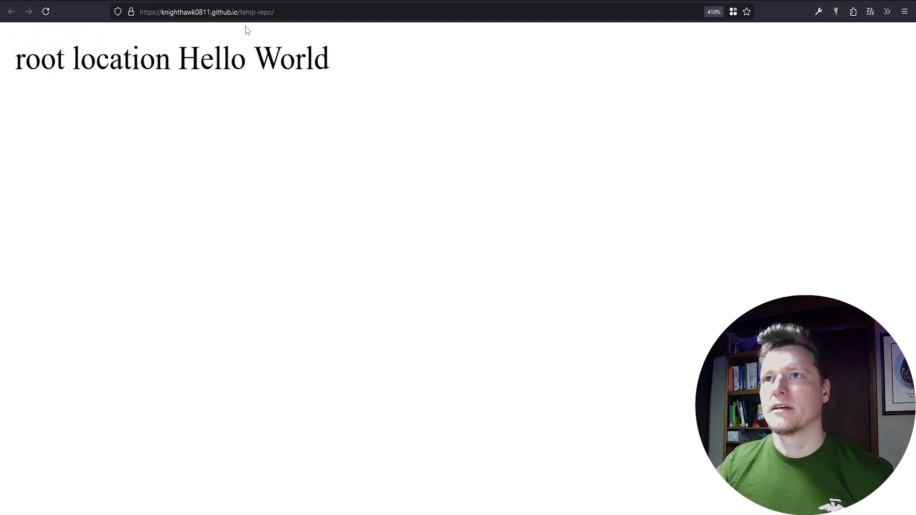
key(ctrl+plus)
- Try to open the module01 subfolder of the published site by adding module01 to its address
click(292, 14)
key(End)
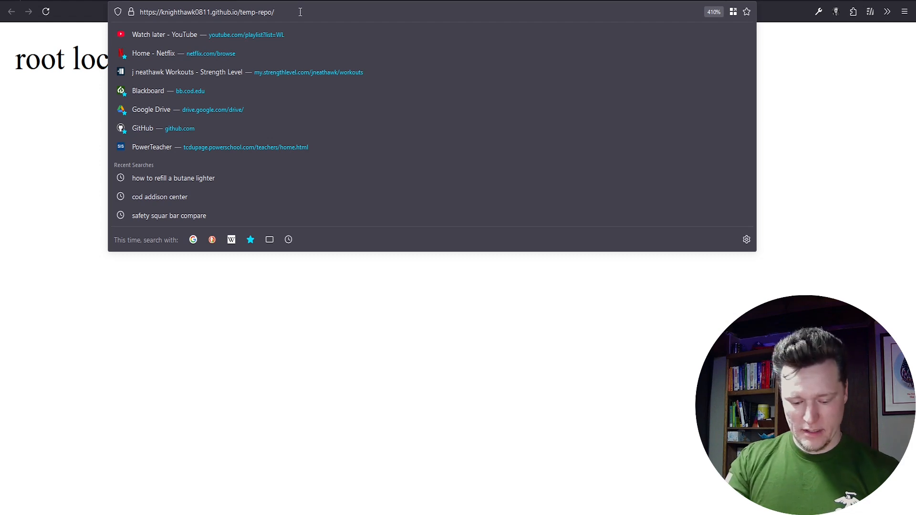
text(module01)
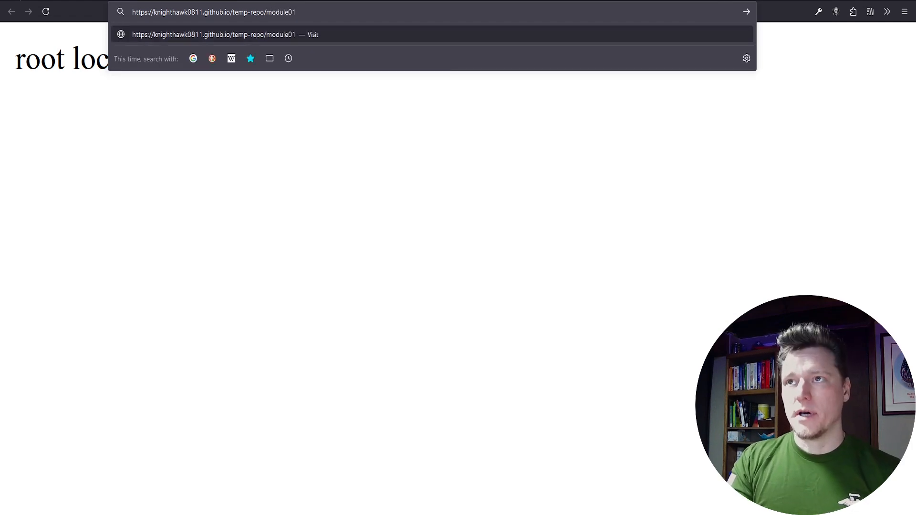
key(Return)
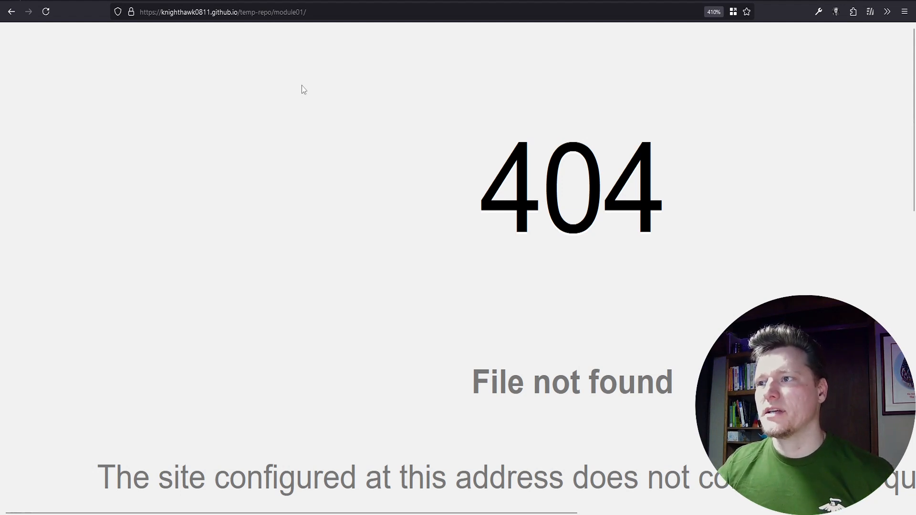
scroll(304, 89, down, 6)
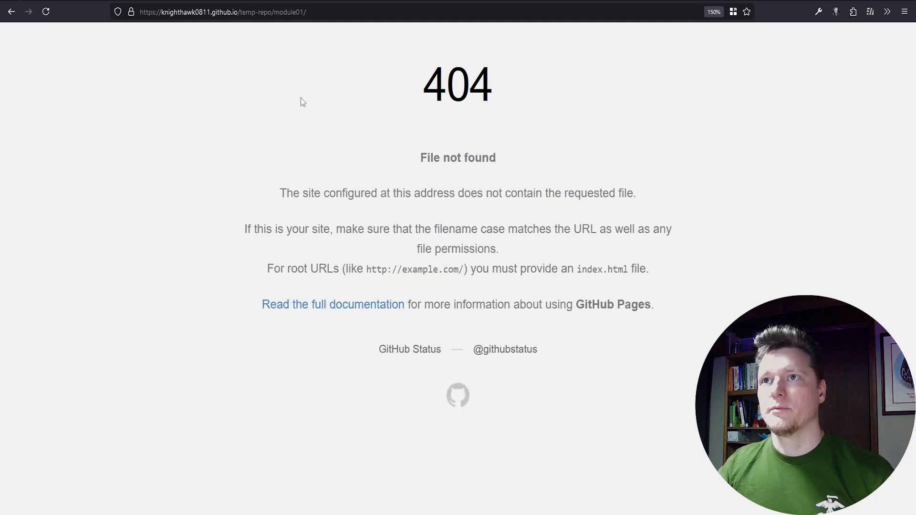
- Return to the temp-repo code and open index.html in the modeul01 folder for editing
key(ctrl+shift+Tab)
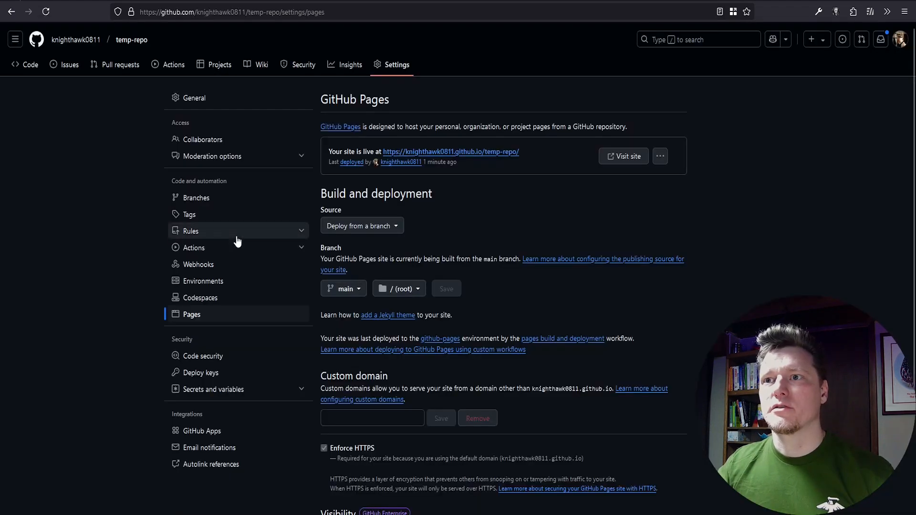
click(28, 65)
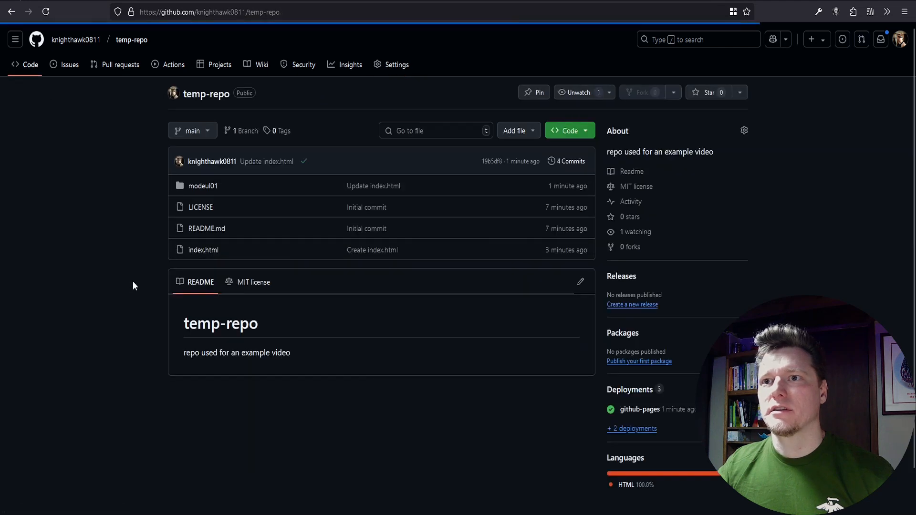
click(213, 189)
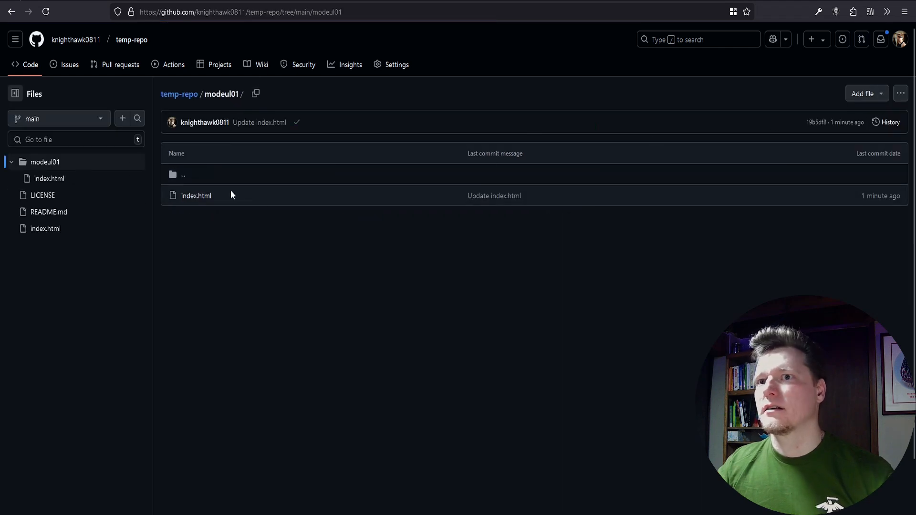
click(195, 197)
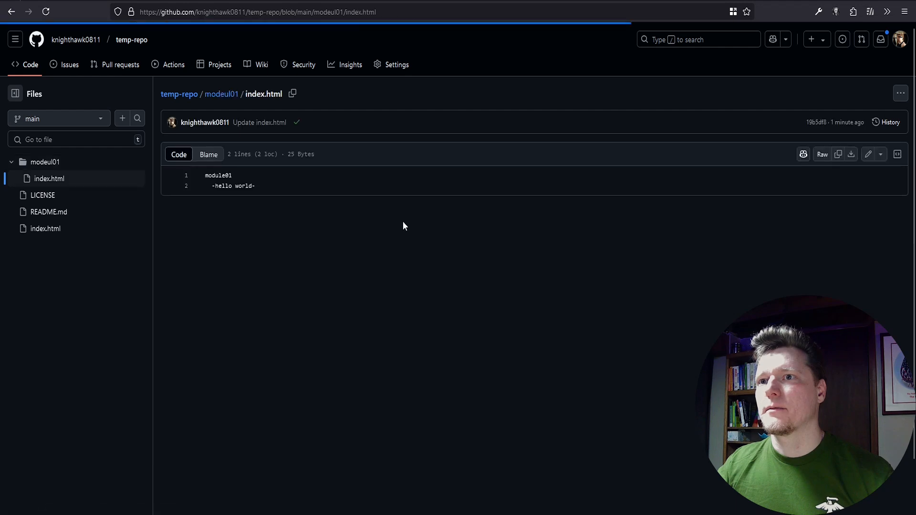
click(868, 157)
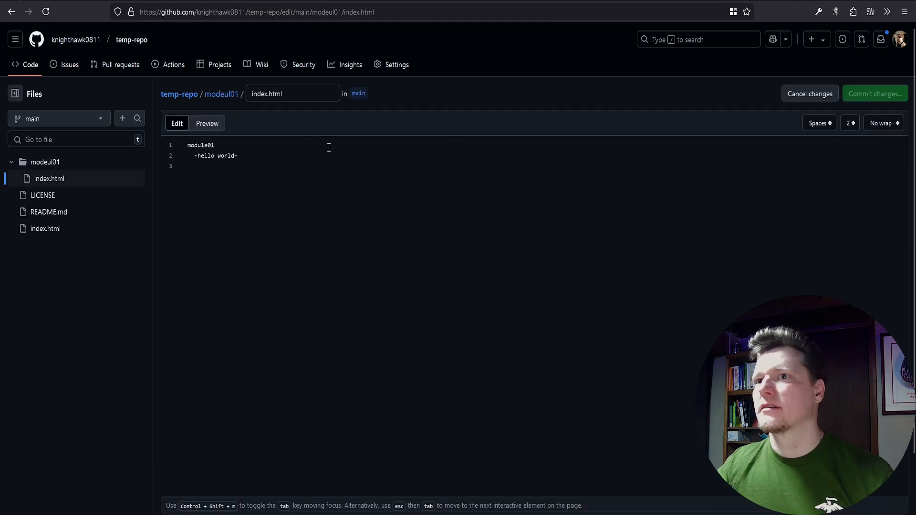
- Correct the file's folder name to module01 and commit directly to main with the message "Rename index.html to index.html"
click(253, 93)
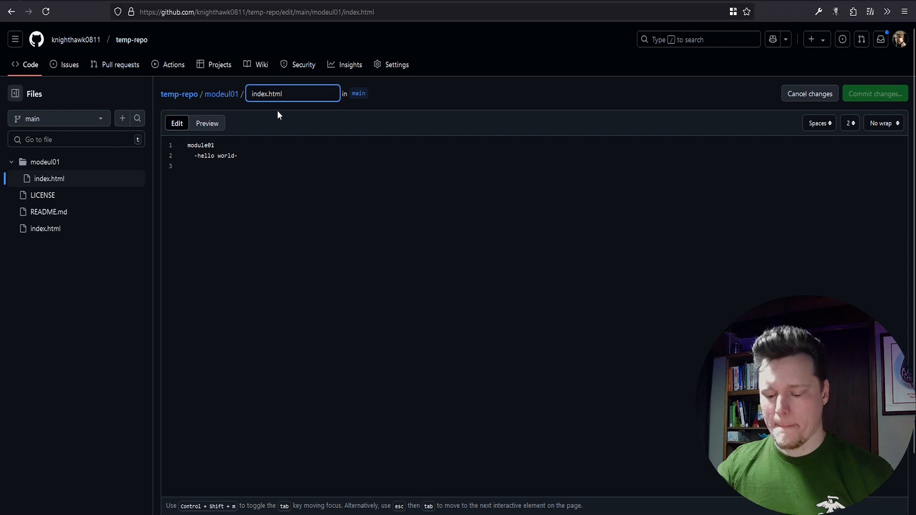
key(BackSpace)
key(BackSpace)
key(BackSpace)
key(BackSpace)
key(BackSpace)
key(BackSpace)
key(BackSpace)
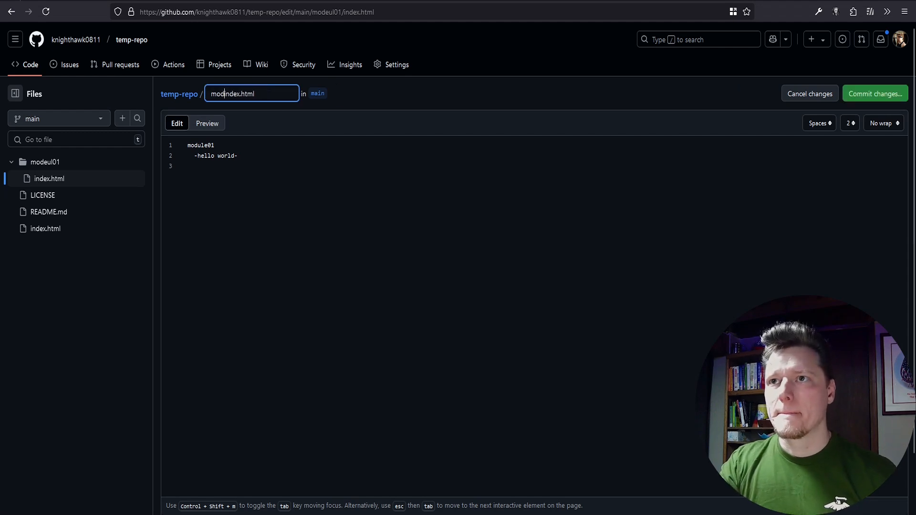
text(ule01/)
click(444, 171)
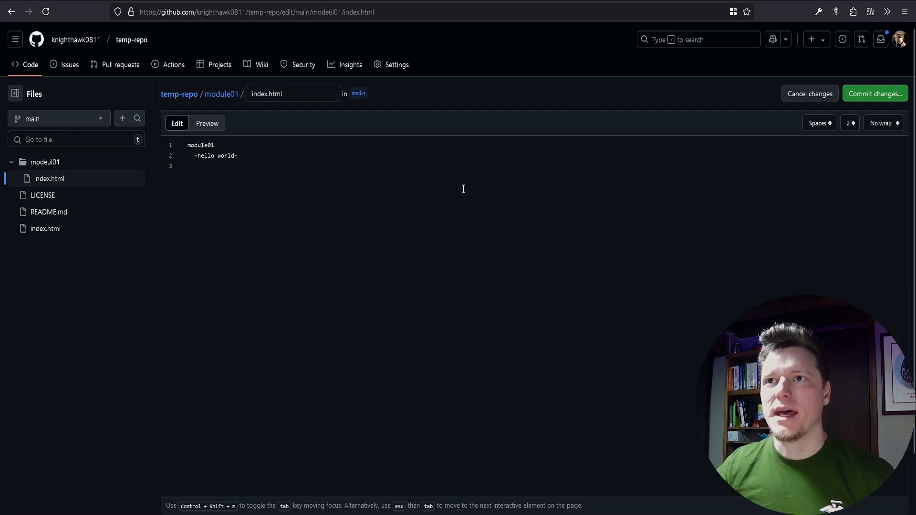
click(871, 94)
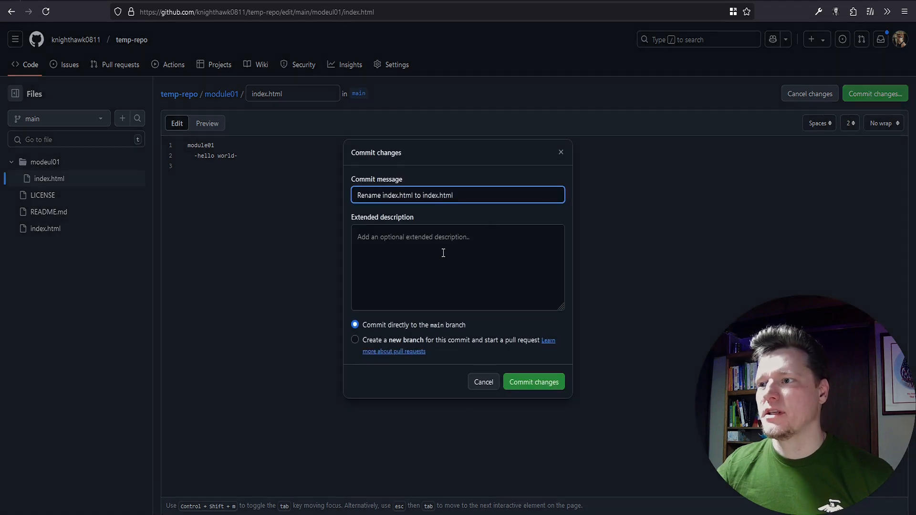
click(527, 385)
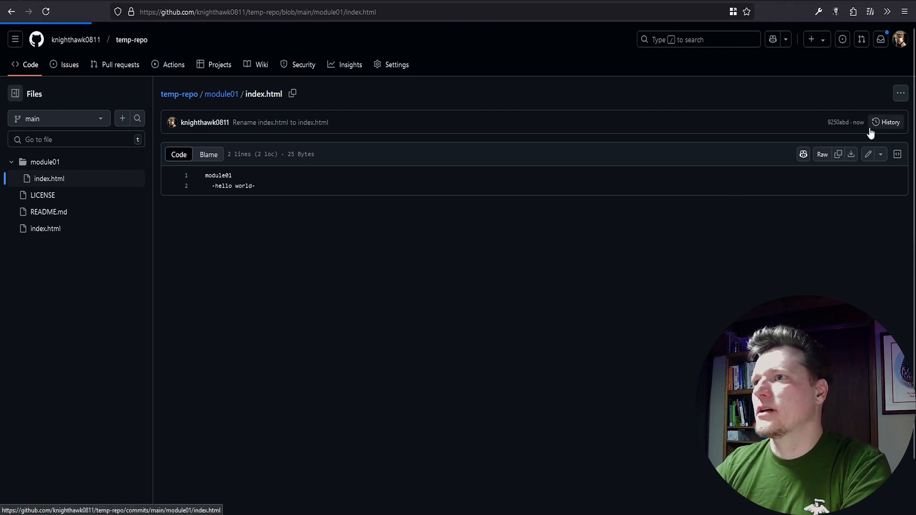
- Examine the rename commit in the history of module01/index.html, and return to the repository's main page
click(885, 122)
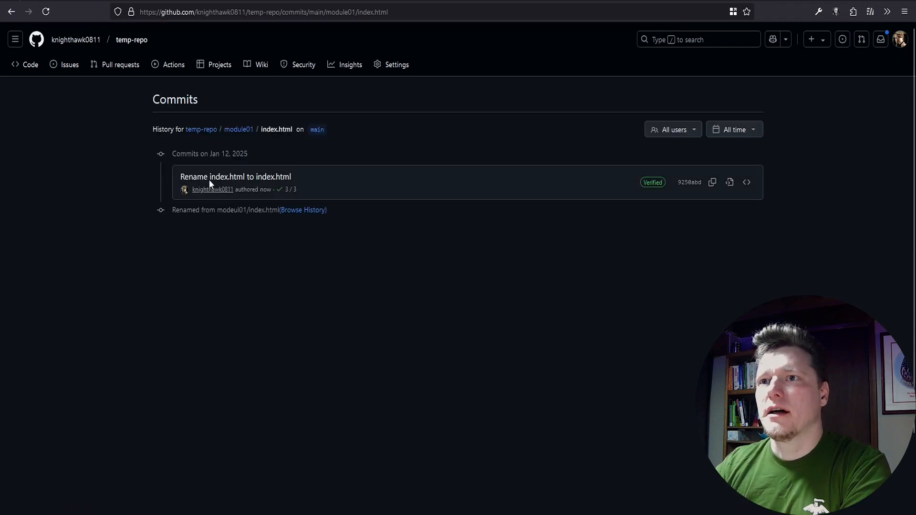
click(259, 178)
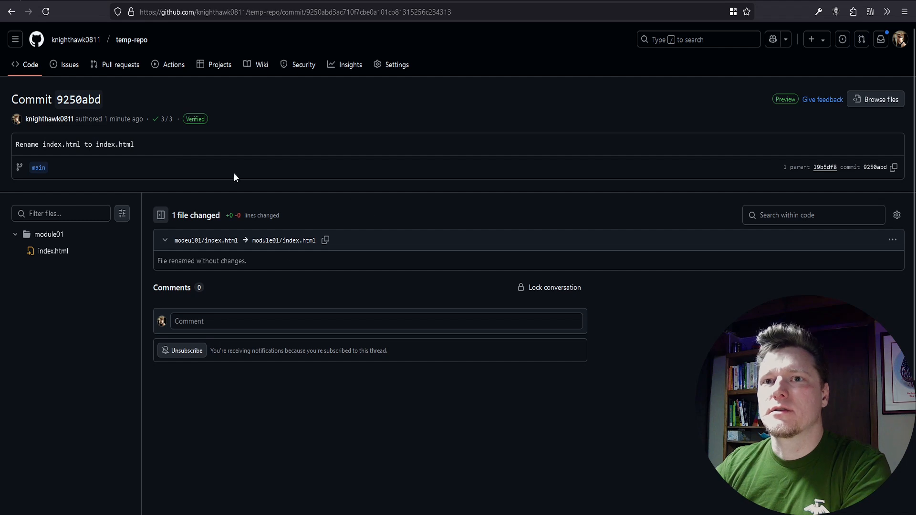
click(26, 65)
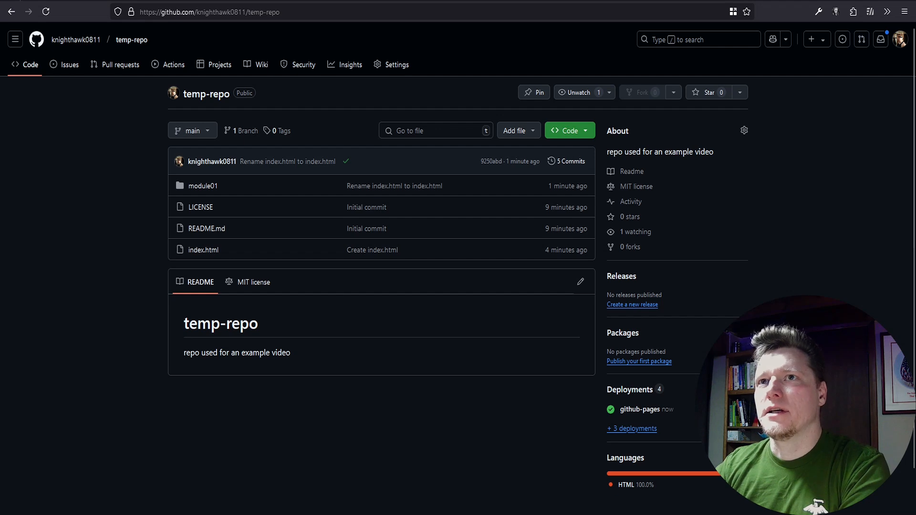
- Reload the published module01 page in the browser and enlarge it for reading
click(181, 0)
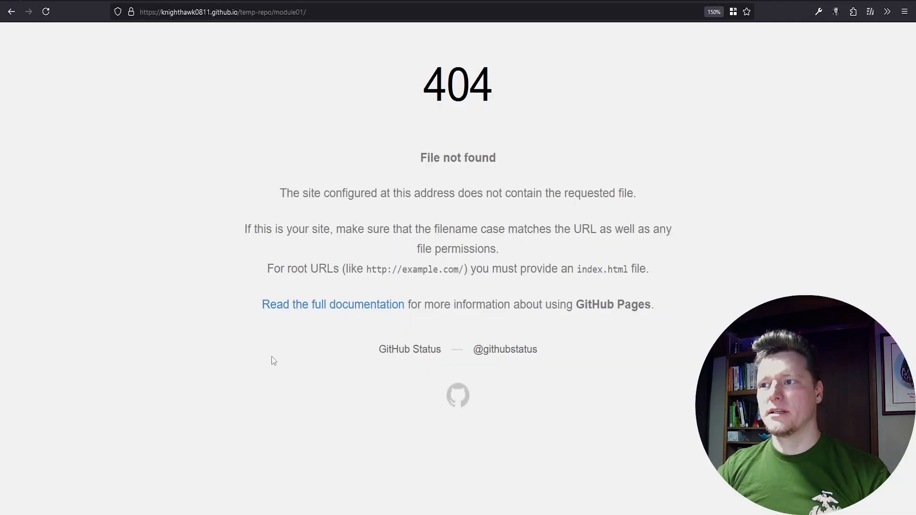
key(F5)
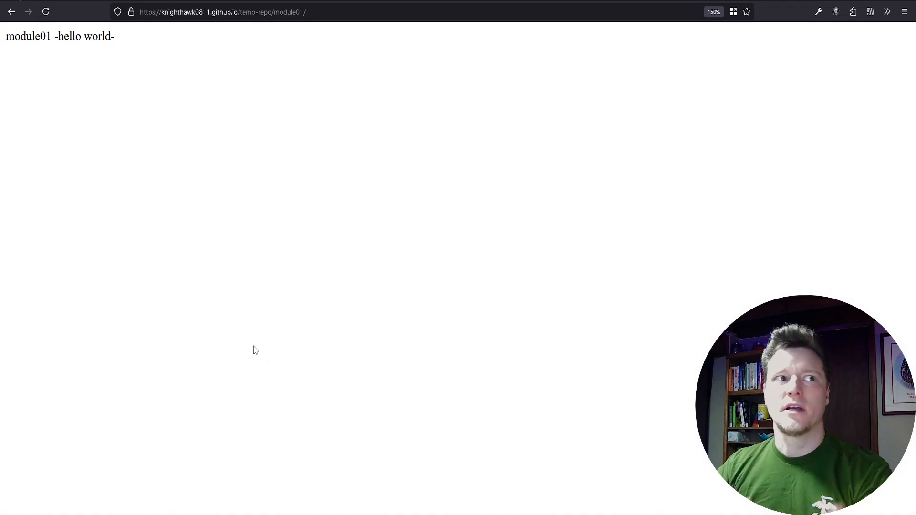
scroll(258, 311, up, 6)
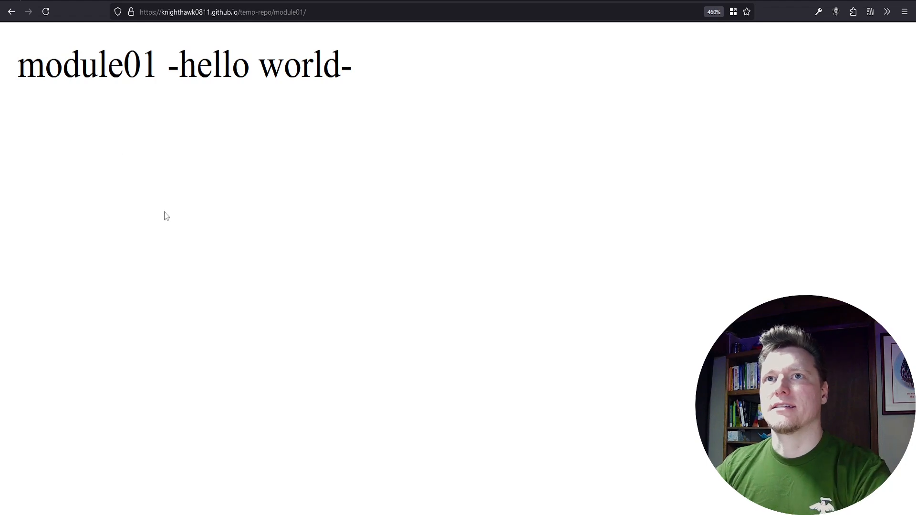
- Review the GitHub Pages deployment settings of temp-repo, and return to the repository's file list
click(78, 0)
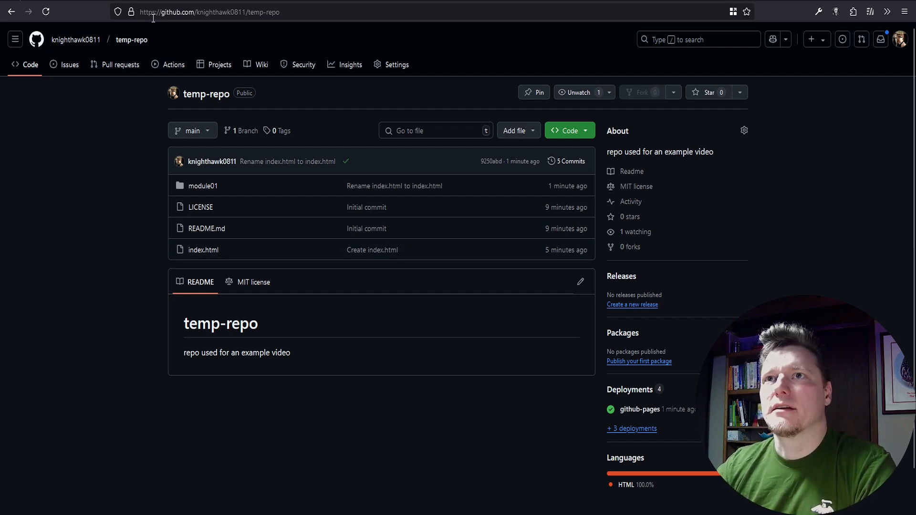
click(394, 63)
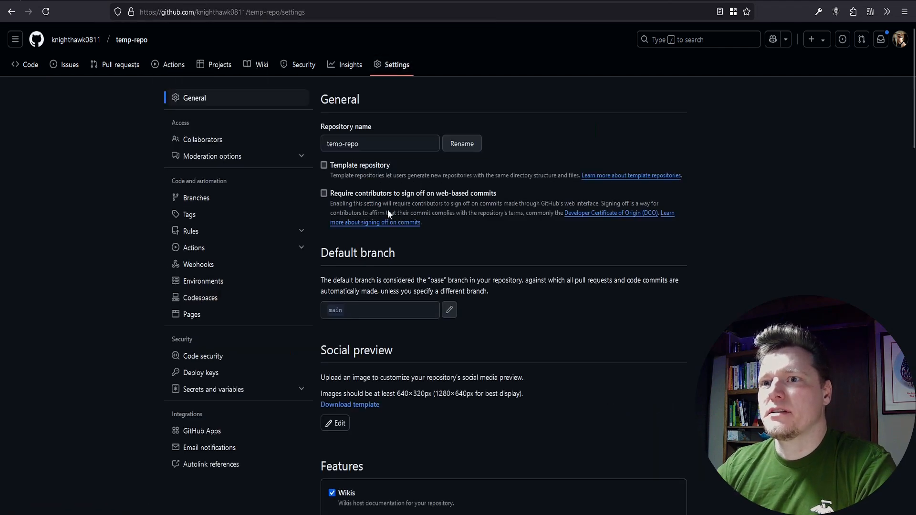
click(220, 315)
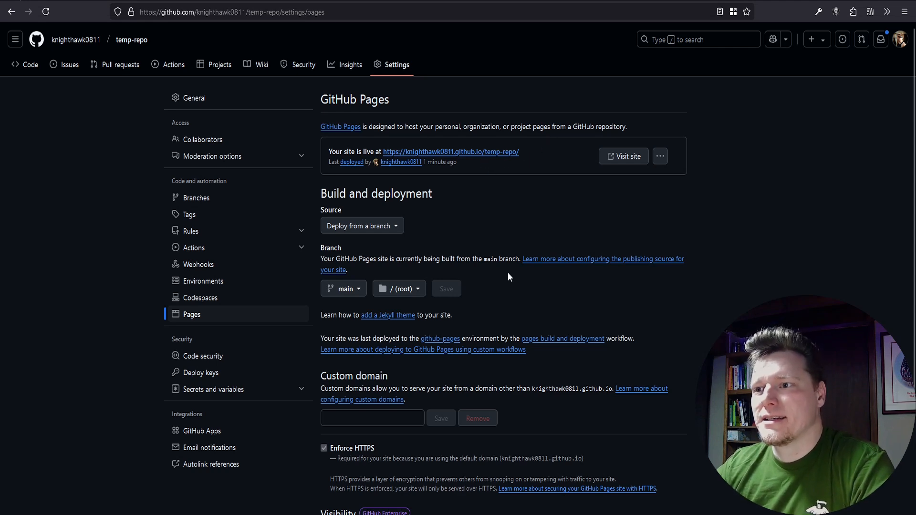
click(30, 72)
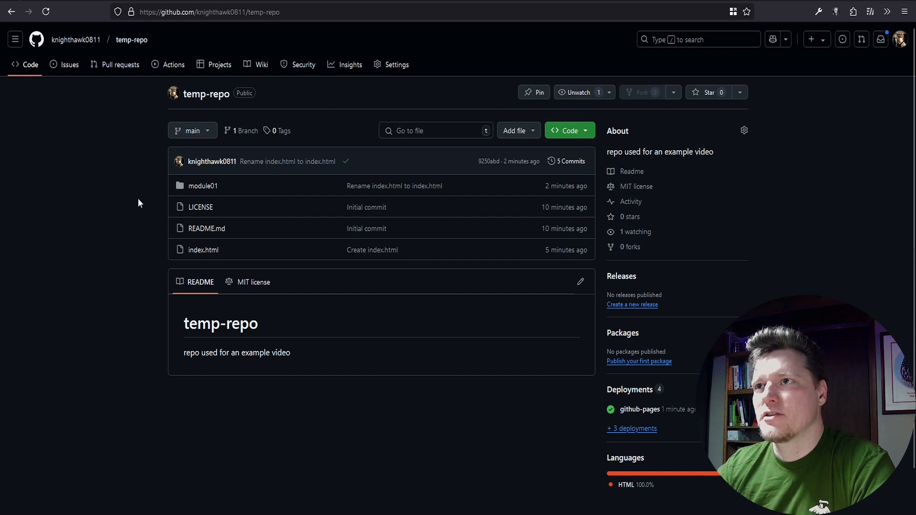